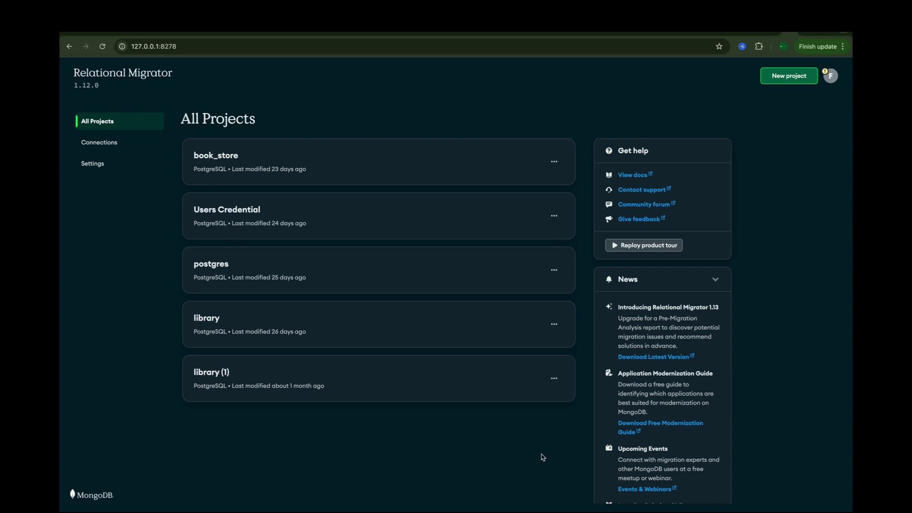
- From the All Projects list, open the New Project page, returning to the list twice before staying
left_click(134, 51)
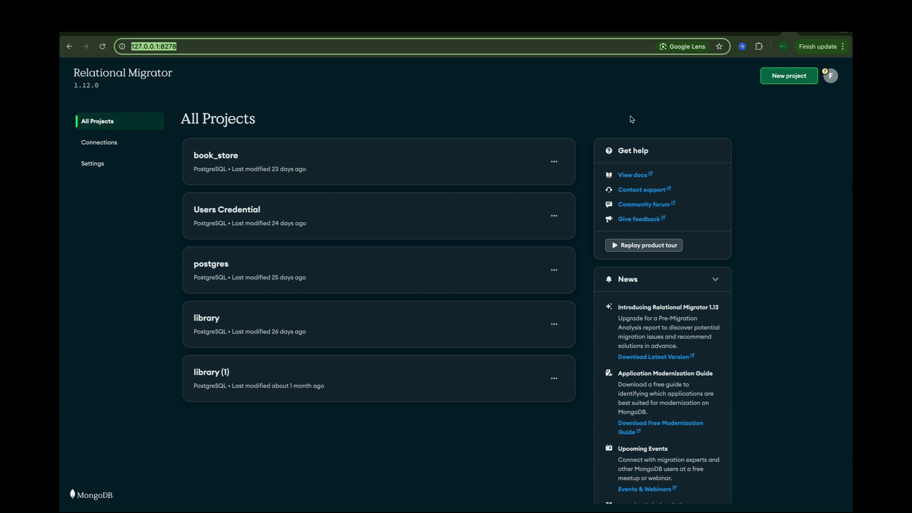
left_click(777, 81)
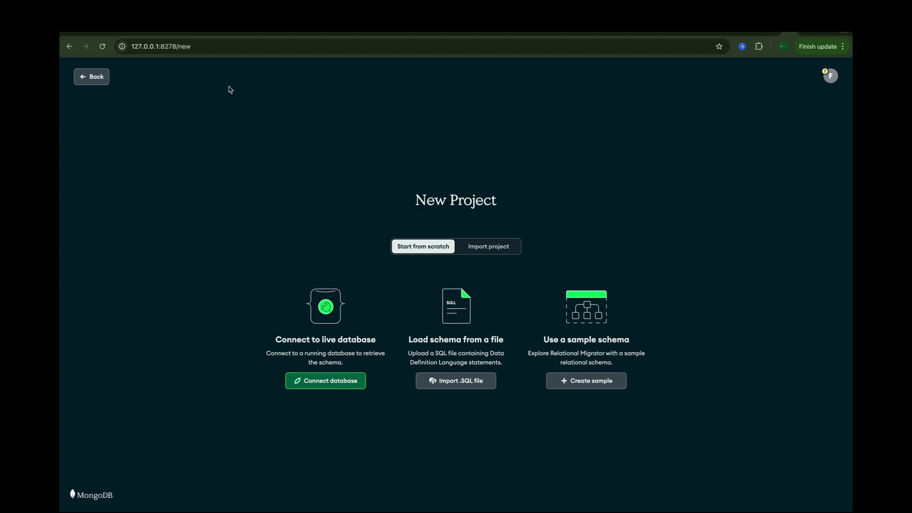
left_click(89, 75)
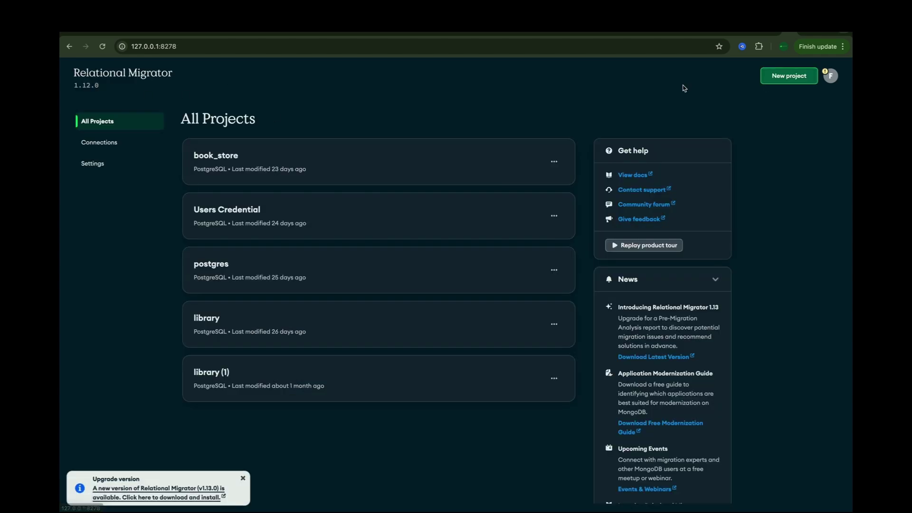
left_click(790, 77)
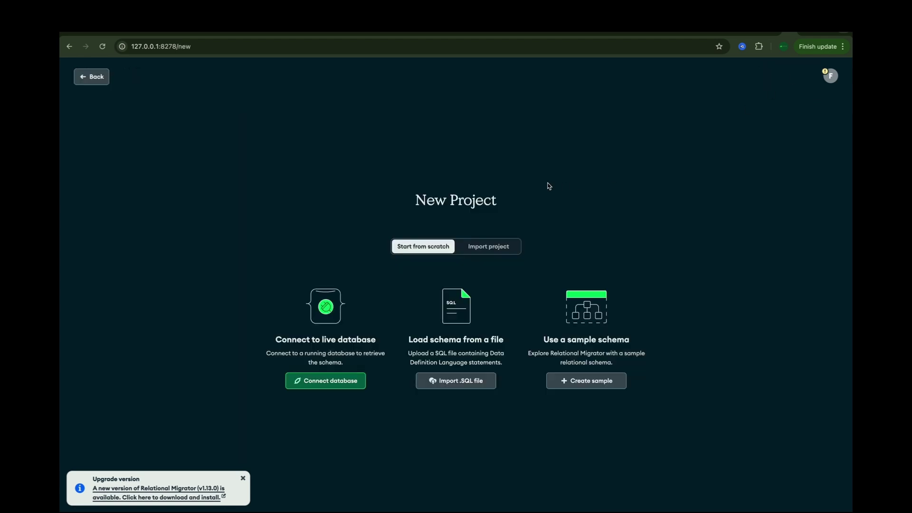
left_click(90, 77)
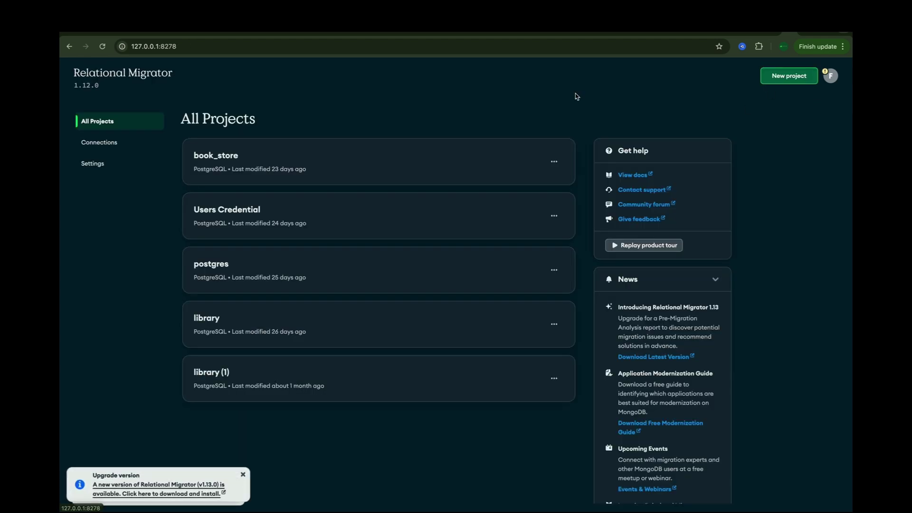
left_click(775, 79)
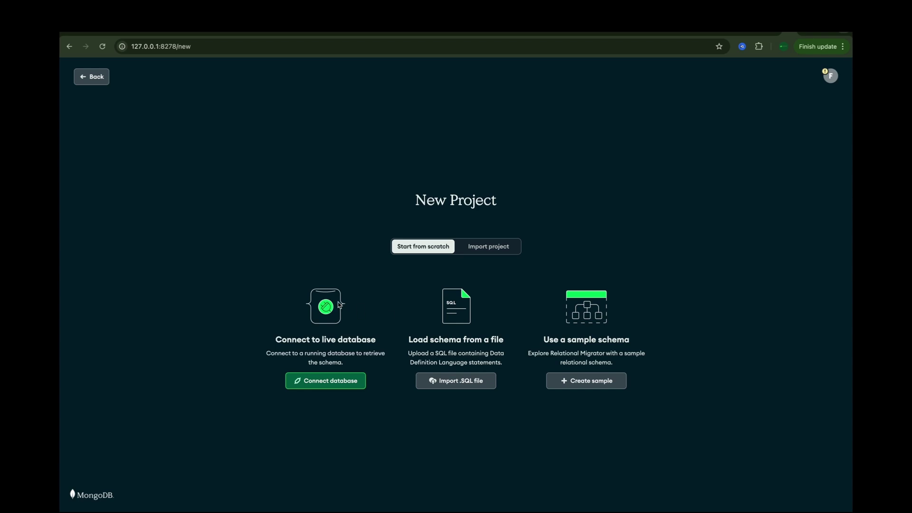
- Choose Connect database, add a new connection, and set the database type to PostgreSQL
left_click(337, 384)
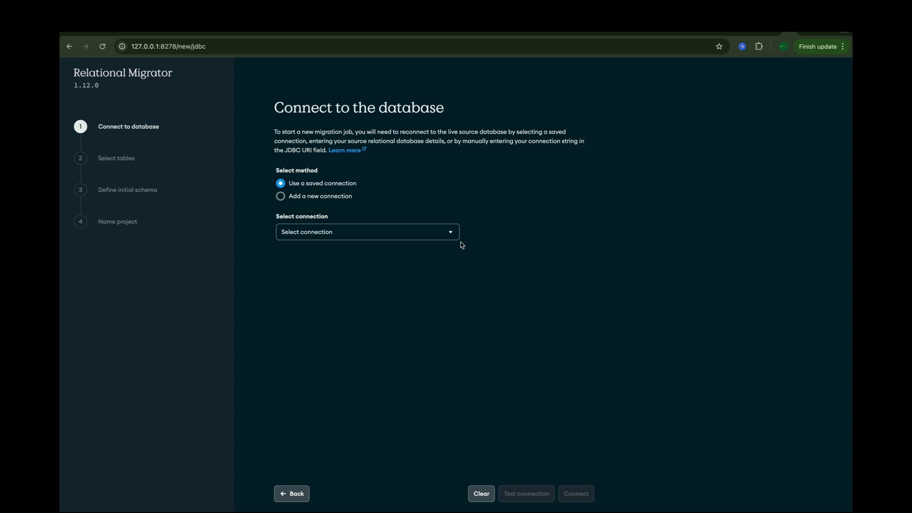
left_click(320, 200)
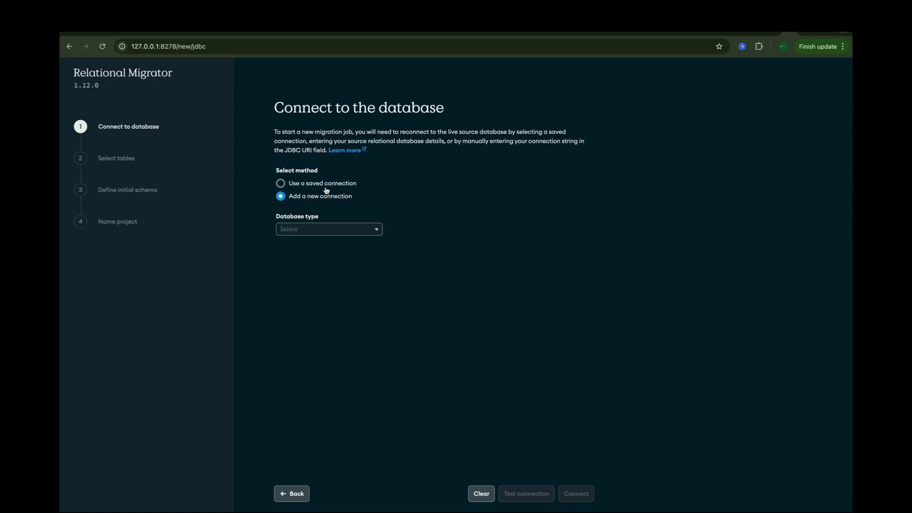
left_click(326, 186)
left_click(326, 197)
left_click(335, 185)
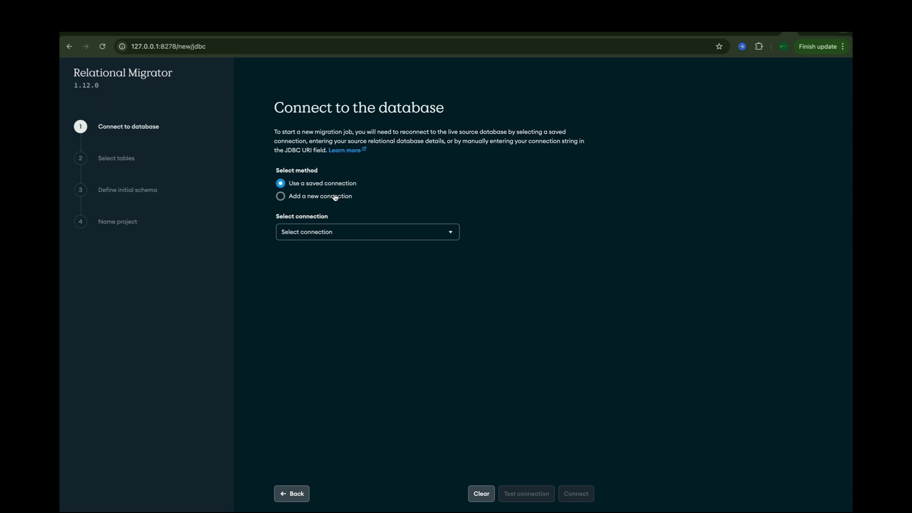
left_click(335, 197)
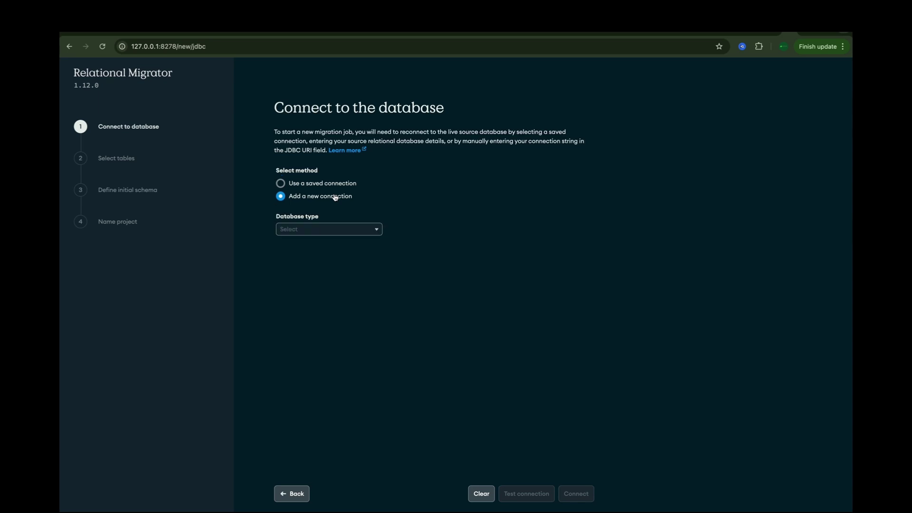
left_click(343, 228)
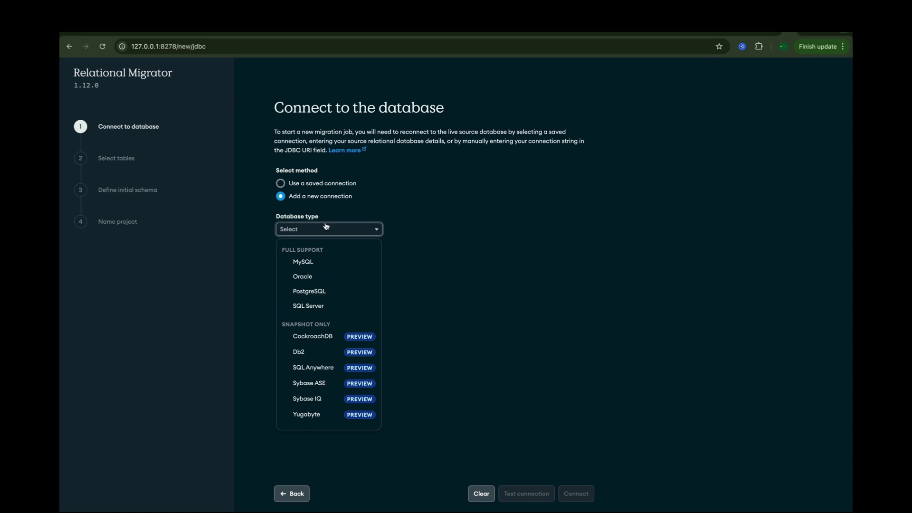
left_click(336, 295)
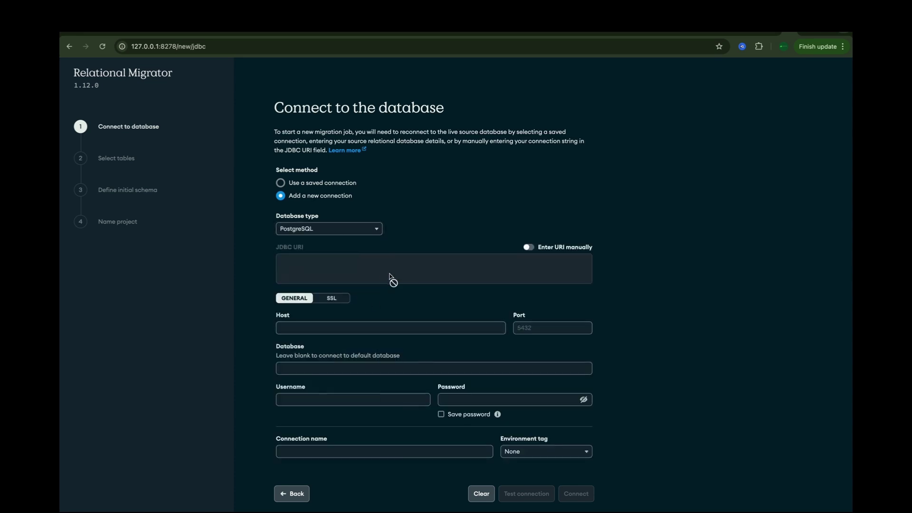
- Fill in host localhost and port 5432 for the PostgreSQL connection
left_click(355, 329)
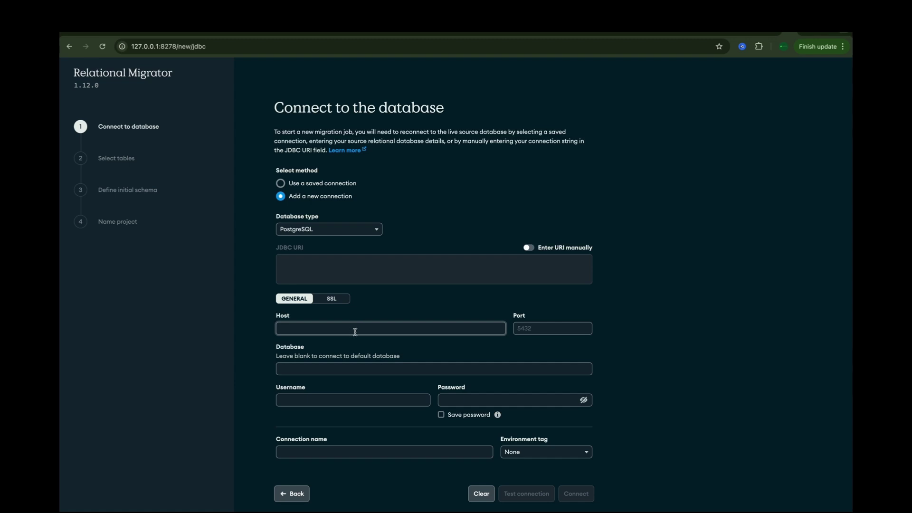
left_click(355, 332)
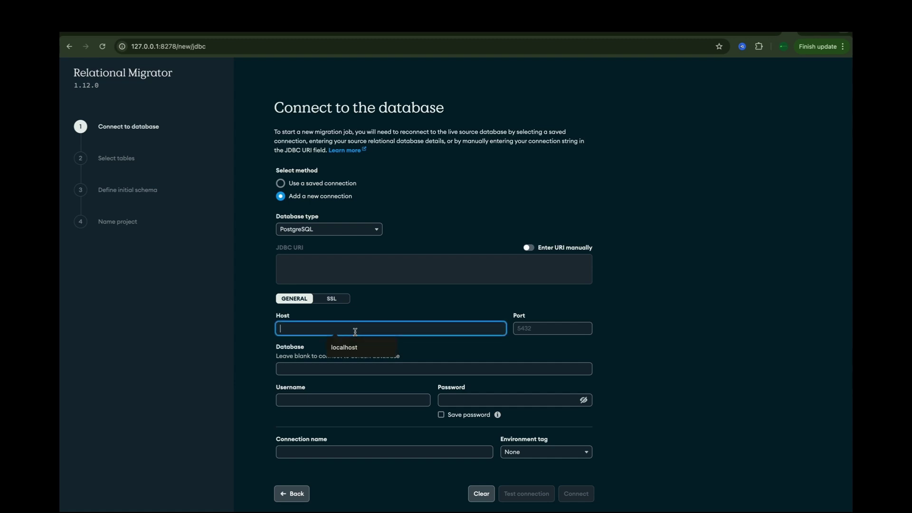
left_click(357, 346)
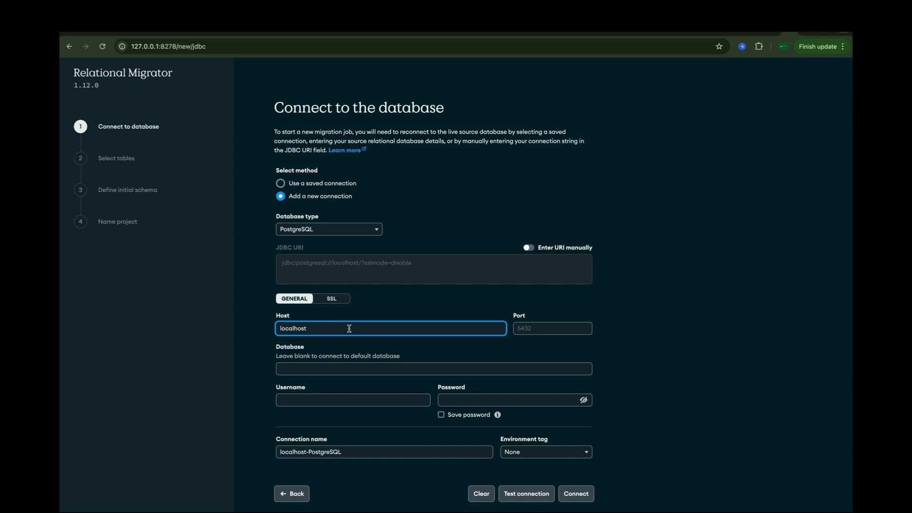
left_click(540, 327)
type("5")
key("BackSpace")
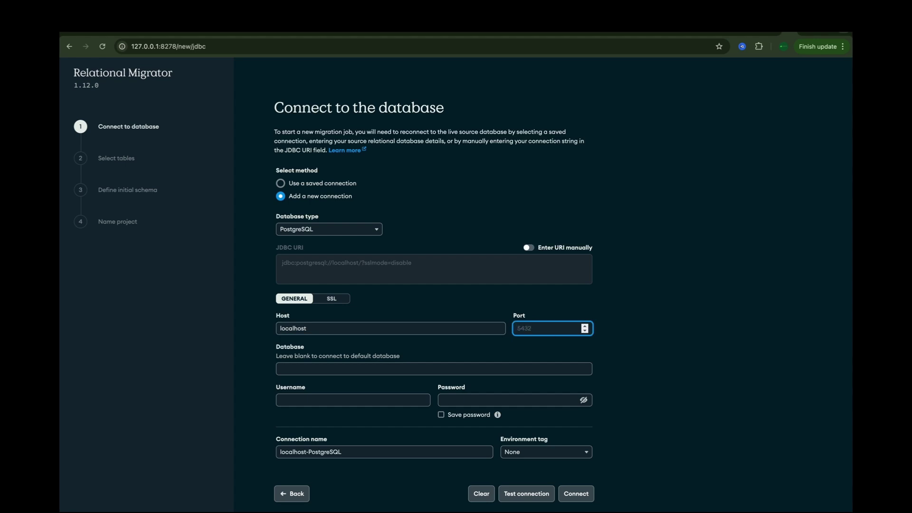
type("5432")
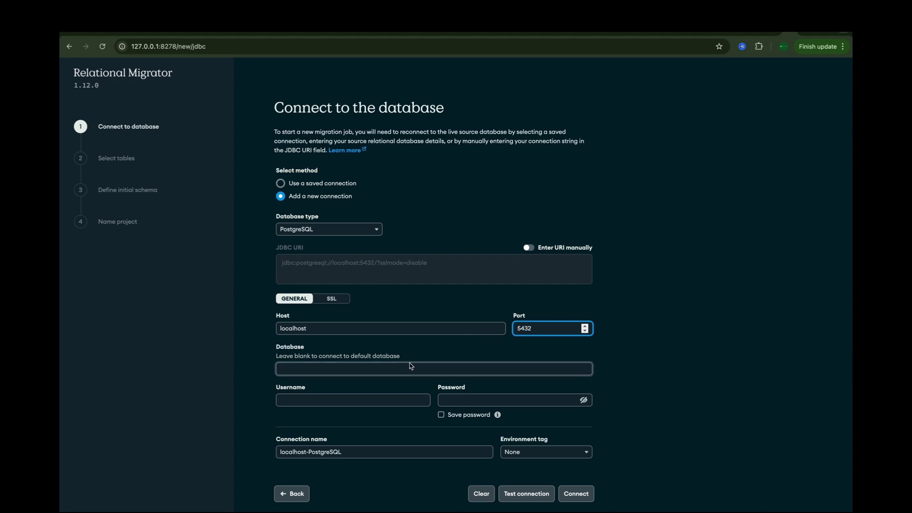
- Enter database book_stores and the credentials, test the connection, then connect
left_click(380, 370)
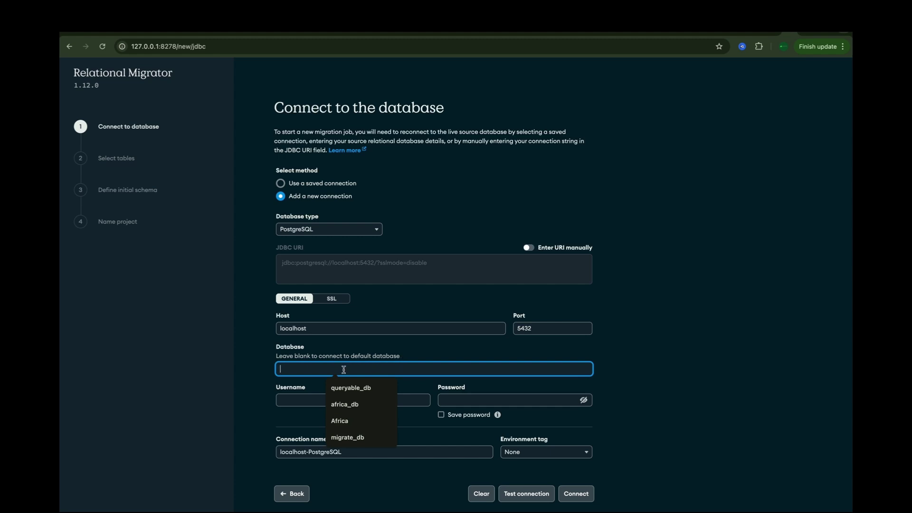
type("book")
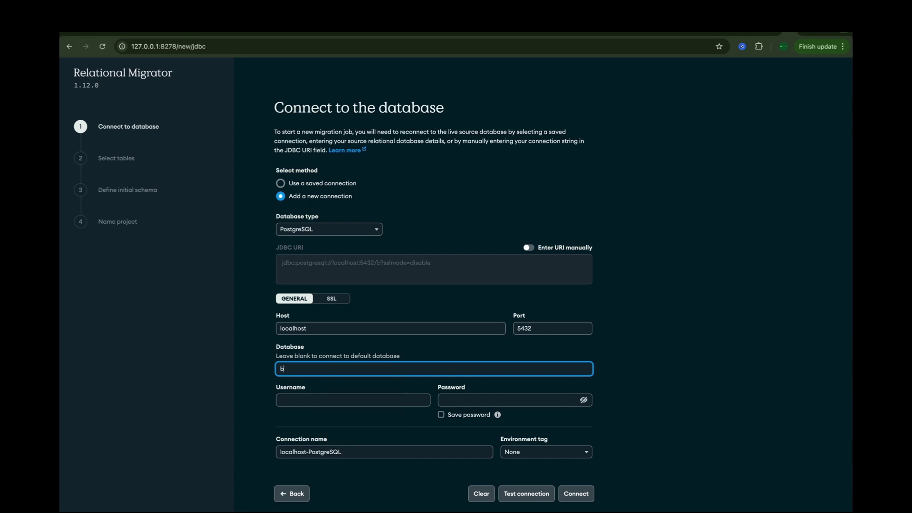
type("_stores")
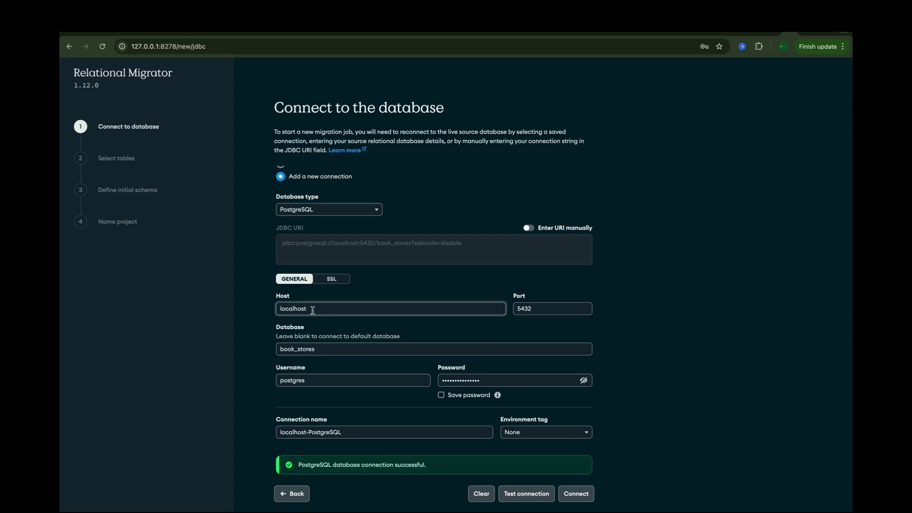
left_click_drag(307, 309, 275, 313)
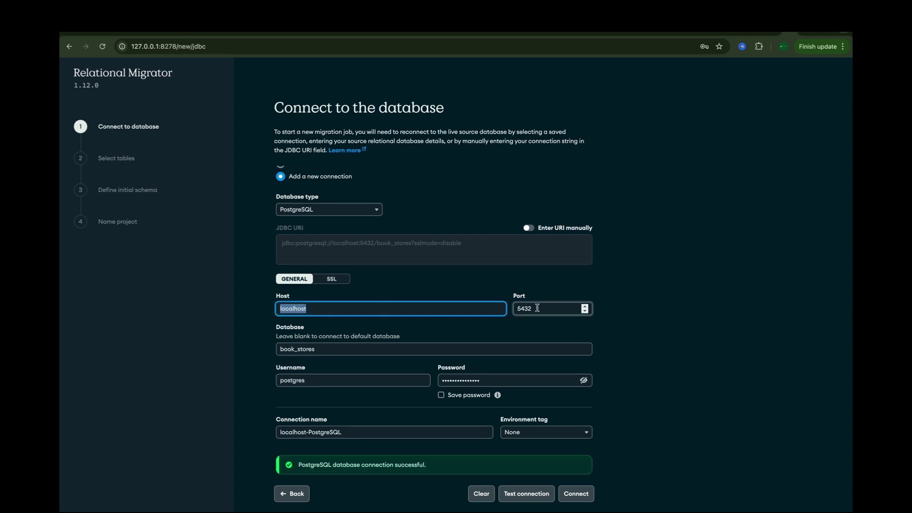
left_click_drag(541, 308, 504, 310)
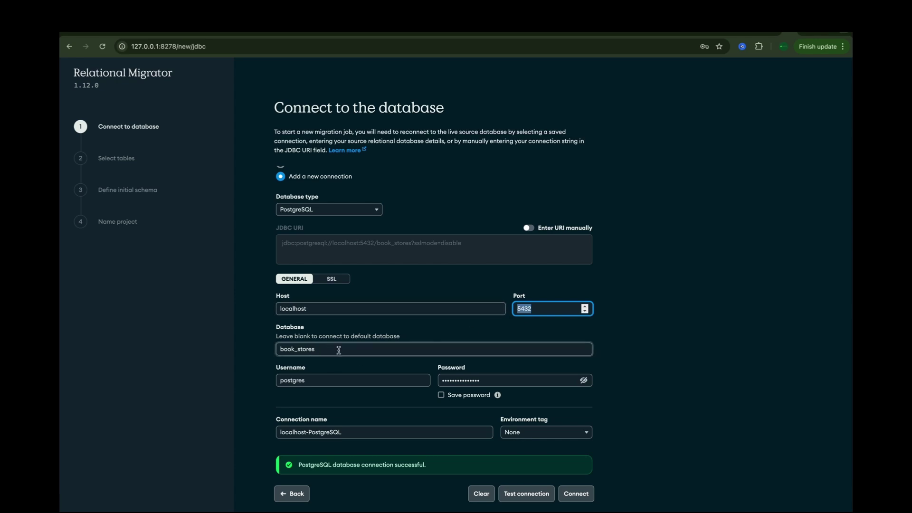
left_click_drag(318, 352, 278, 355)
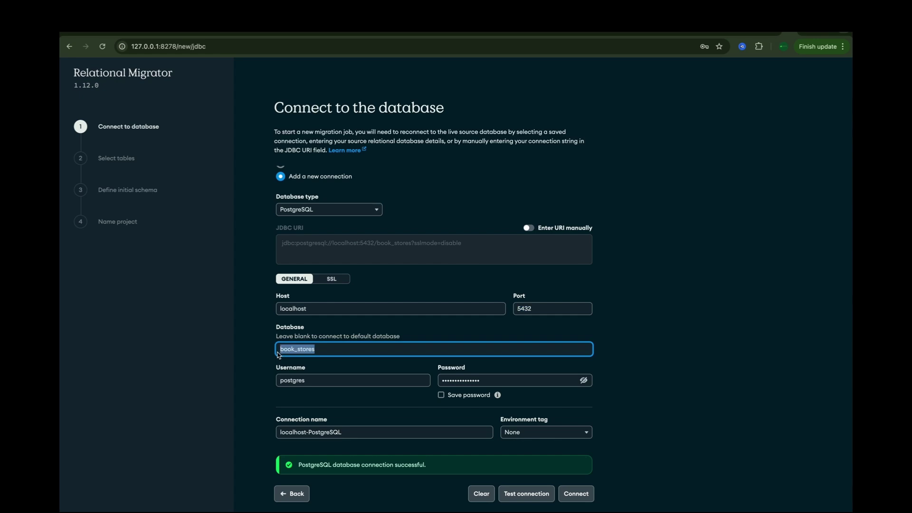
key("Tab")
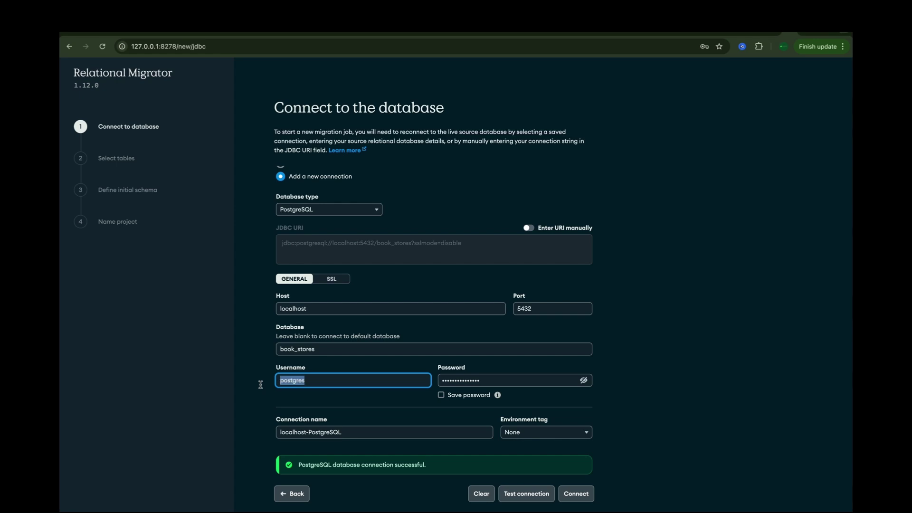
left_click(518, 496)
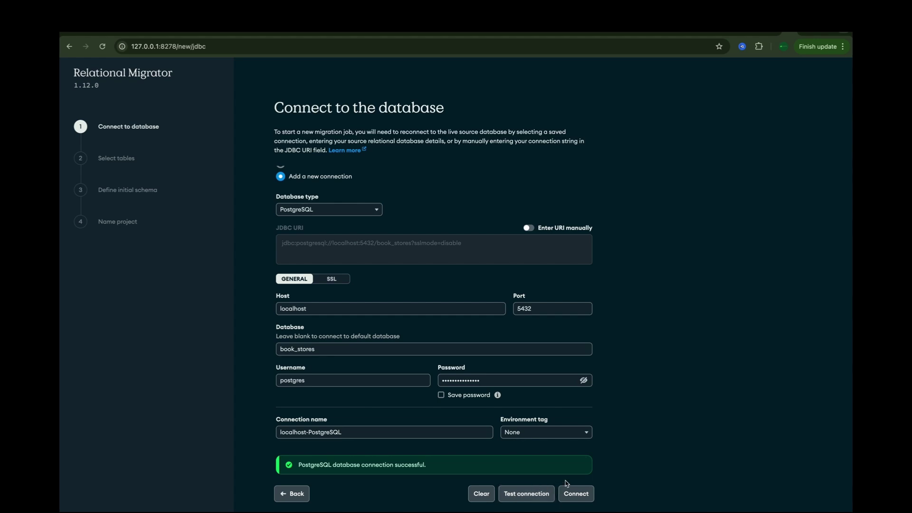
left_click(574, 494)
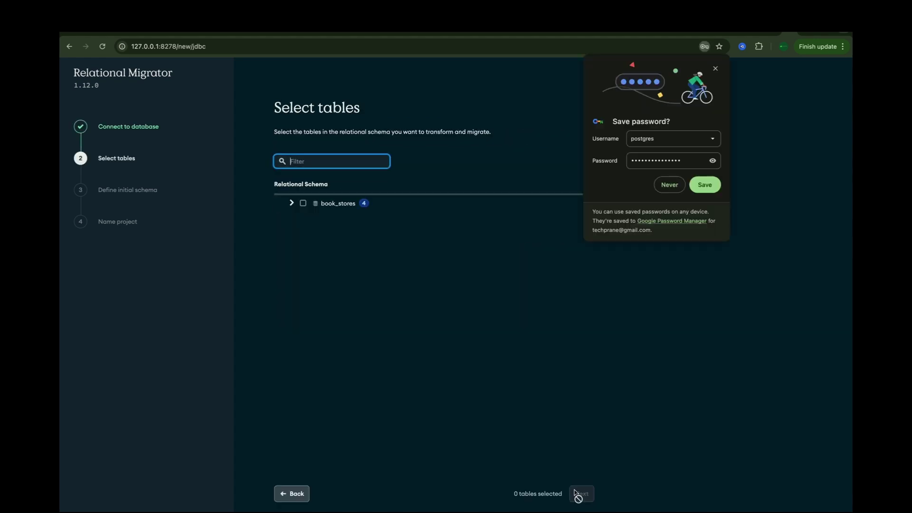
- Select book_stores with all four public tables and import their schema
left_click(302, 204)
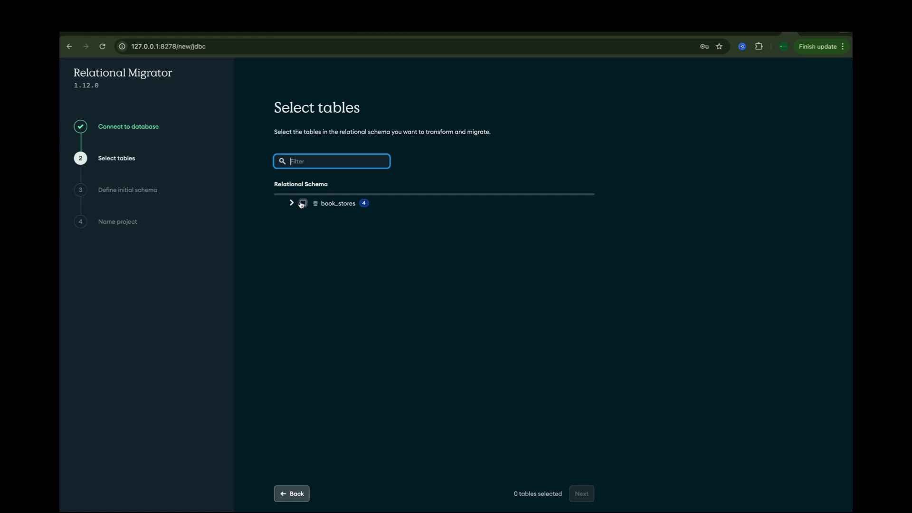
left_click(303, 204)
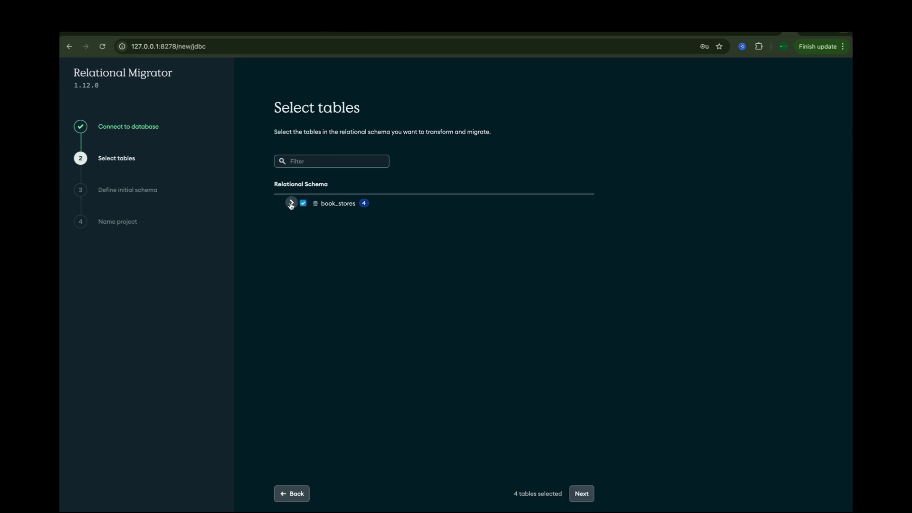
left_click(291, 204)
left_click(300, 221)
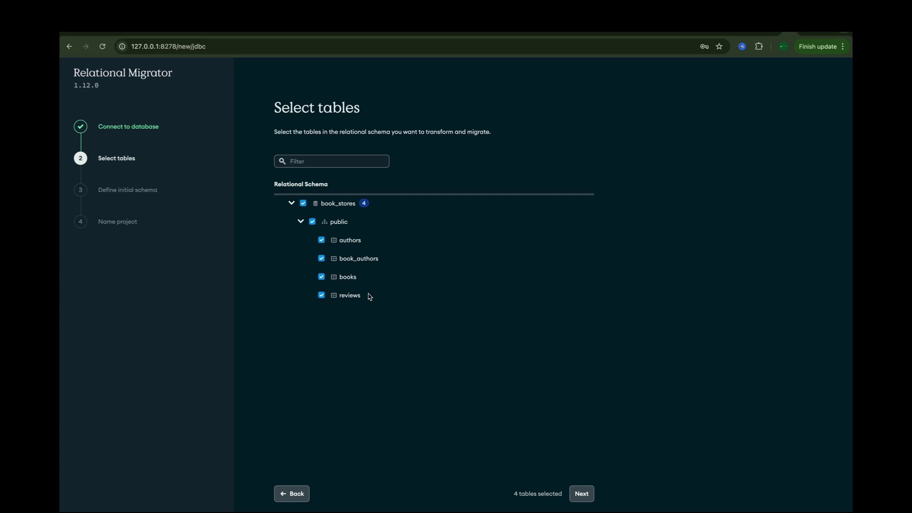
left_click(581, 495)
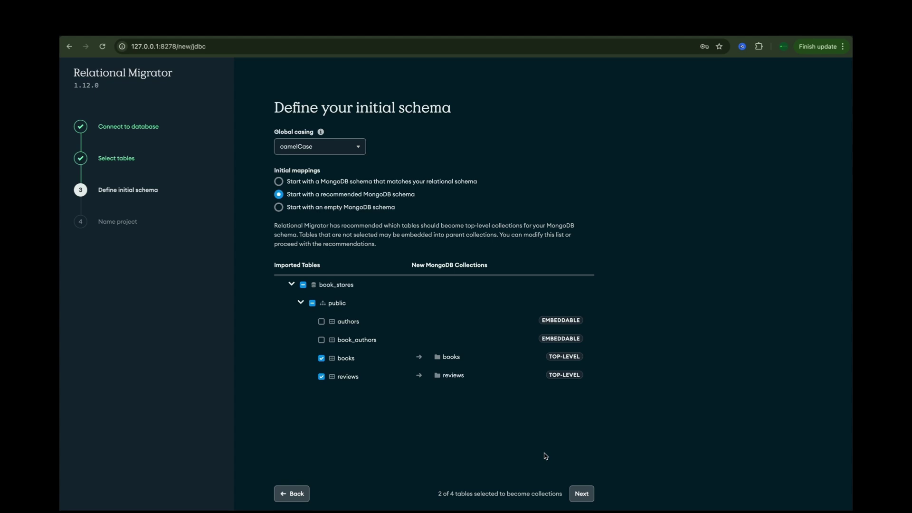
- Accept the recommended schema and create the project named book_stores
left_click(582, 495)
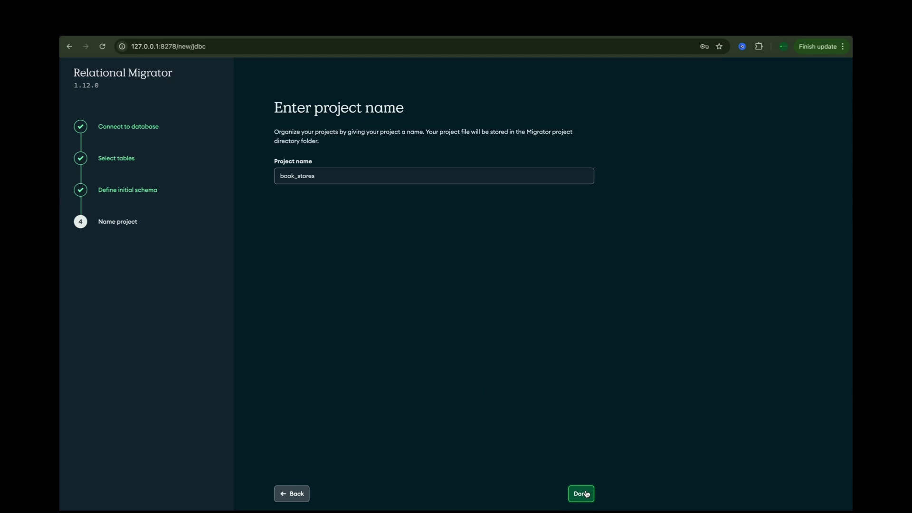
left_click(586, 494)
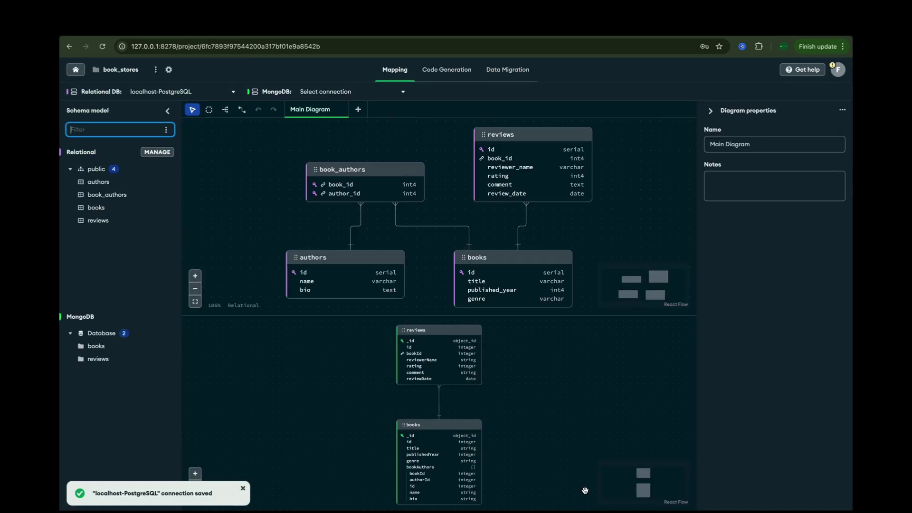
- Switch the diagram view to MDB only and select the books collection
left_click(162, 501)
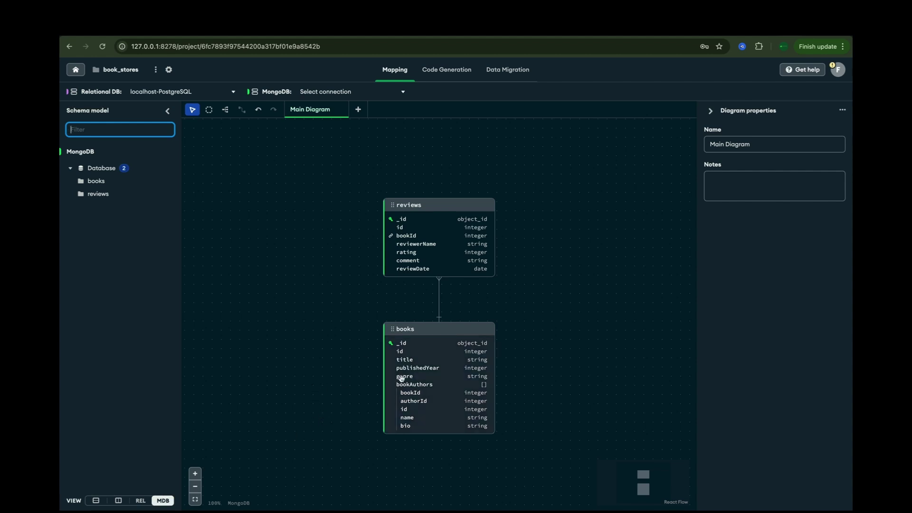
left_click(433, 359)
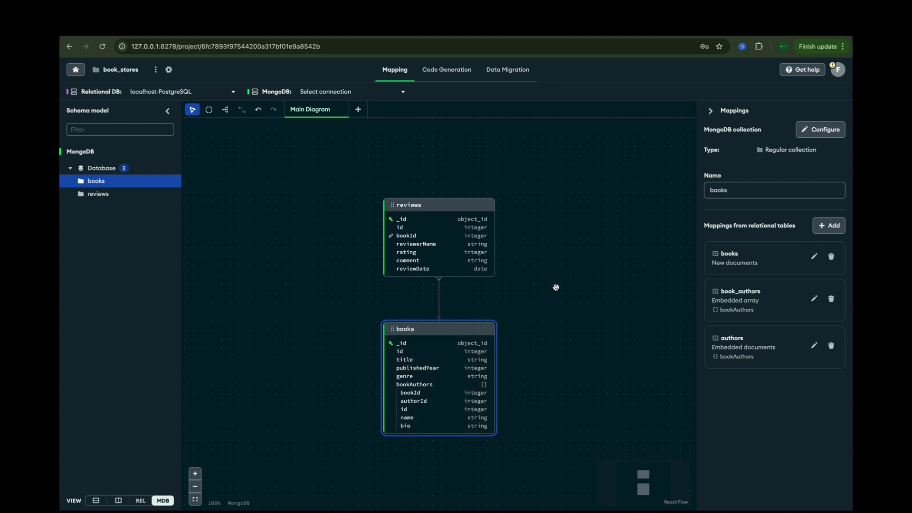
- Remove id from the books mapping and bookId, authorId from the book_authors array mapping
left_click(814, 257)
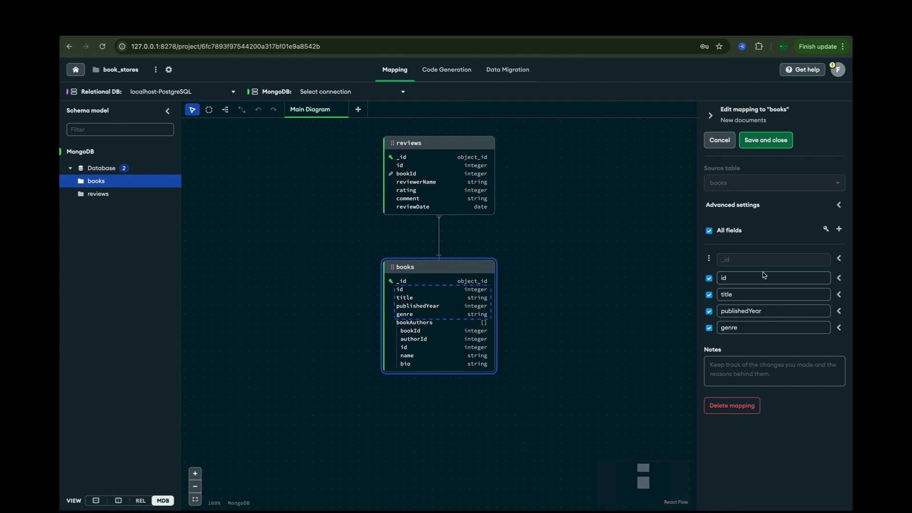
left_click(709, 278)
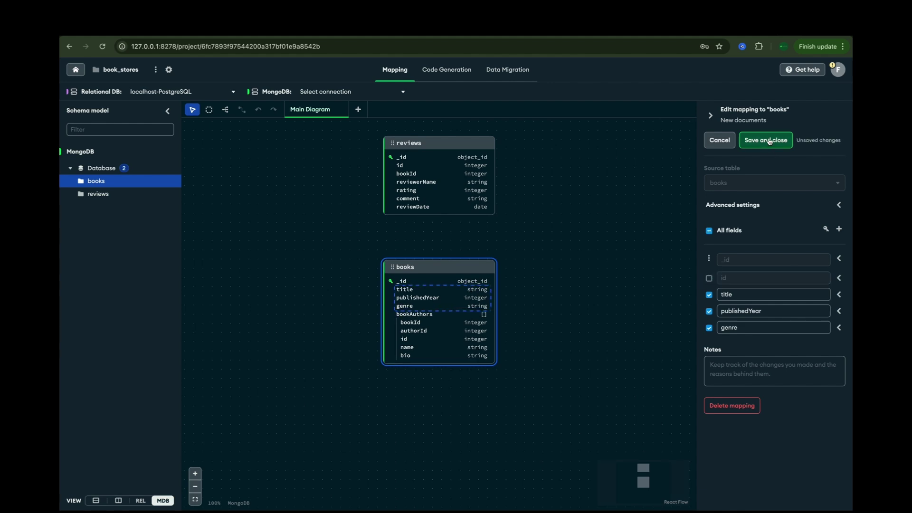
left_click(769, 141)
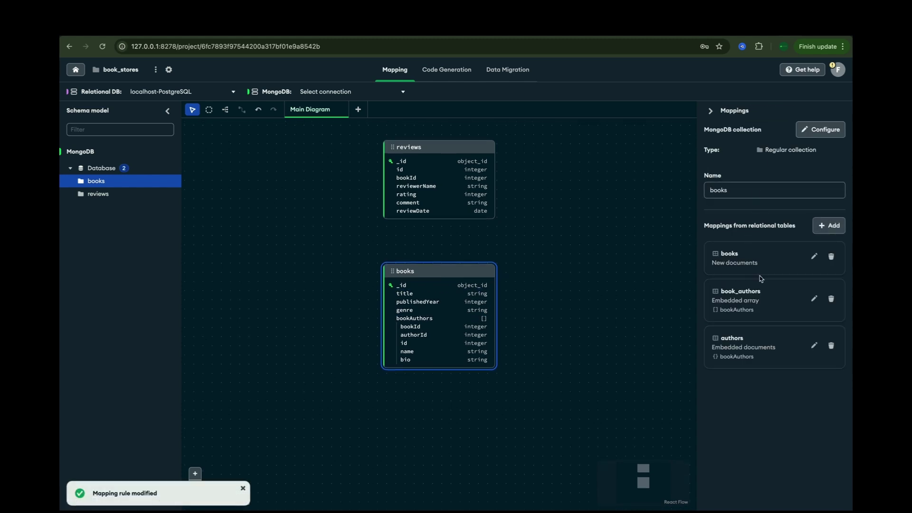
left_click(813, 299)
left_click(709, 317)
left_click(709, 334)
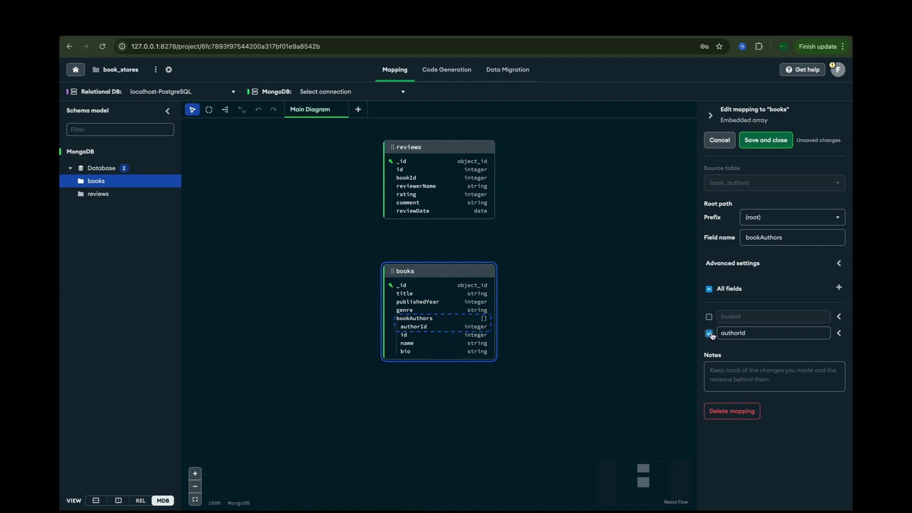
left_click(764, 142)
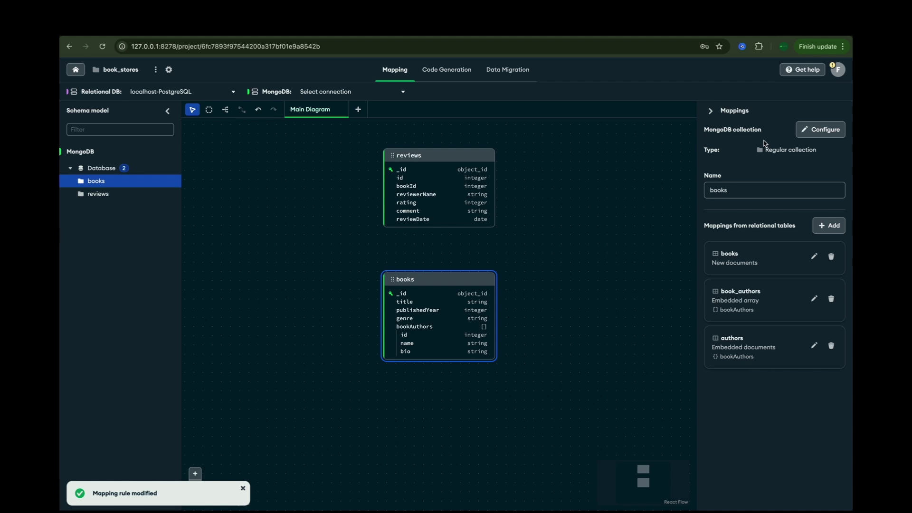
- Drop id from the embedded authors mapping, then select the reviews collection
left_click(813, 346)
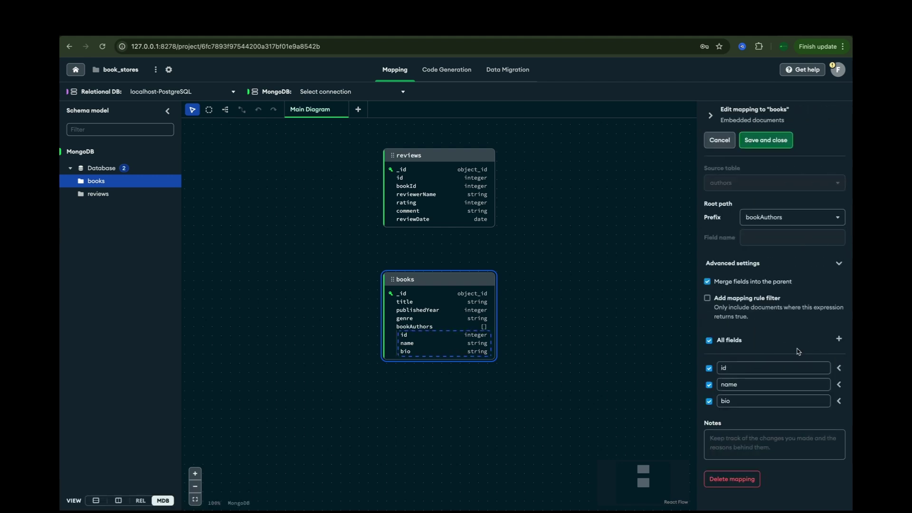
left_click(709, 368)
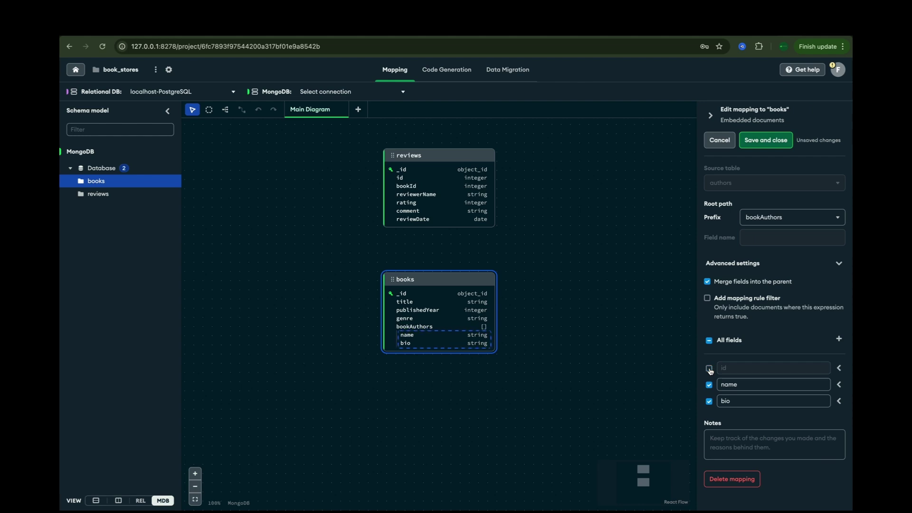
left_click(765, 140)
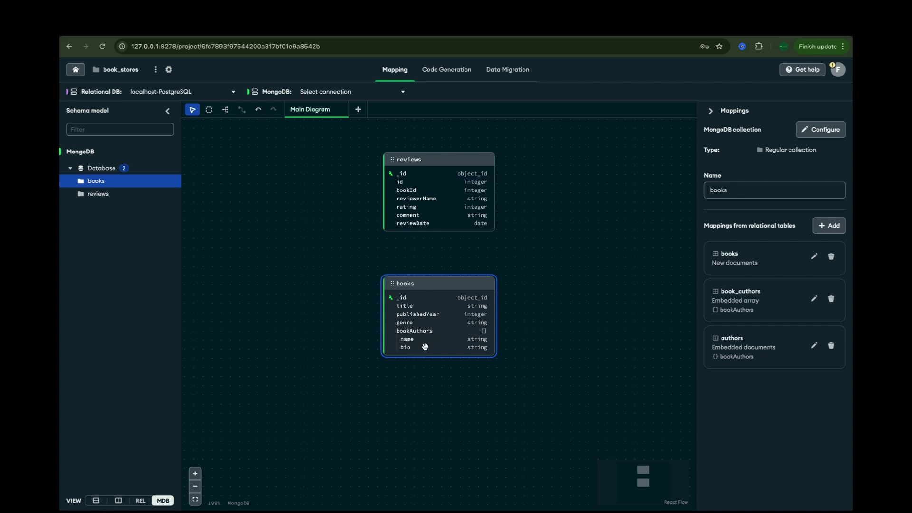
left_click(453, 198)
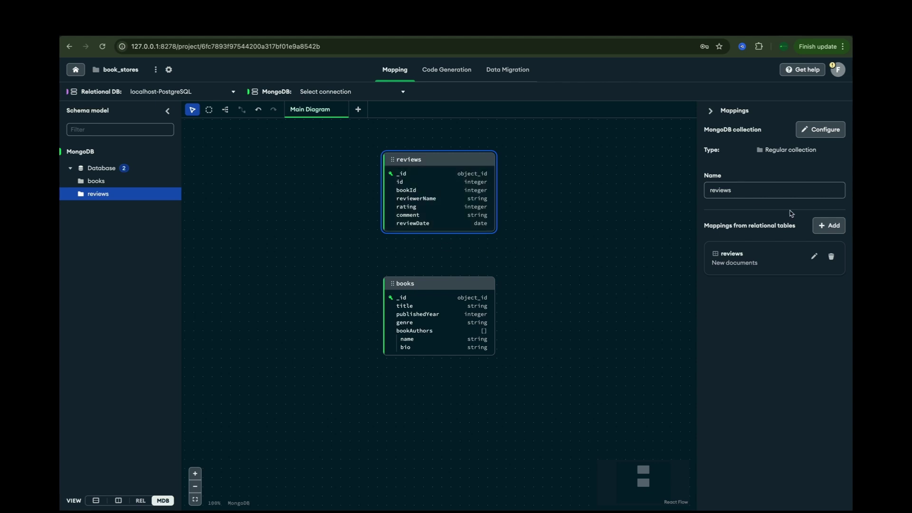
- Exclude id from the reviews mapping, then switch to the Code Generation page
left_click(814, 256)
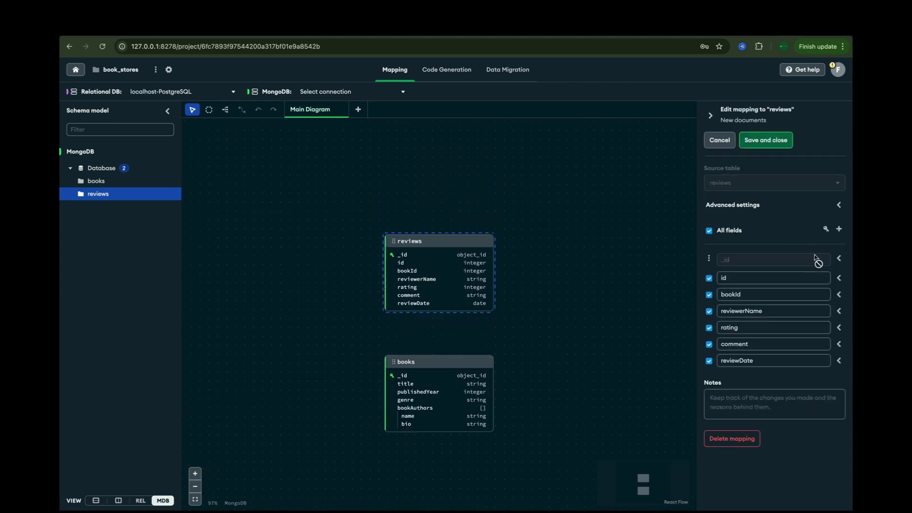
left_click(709, 279)
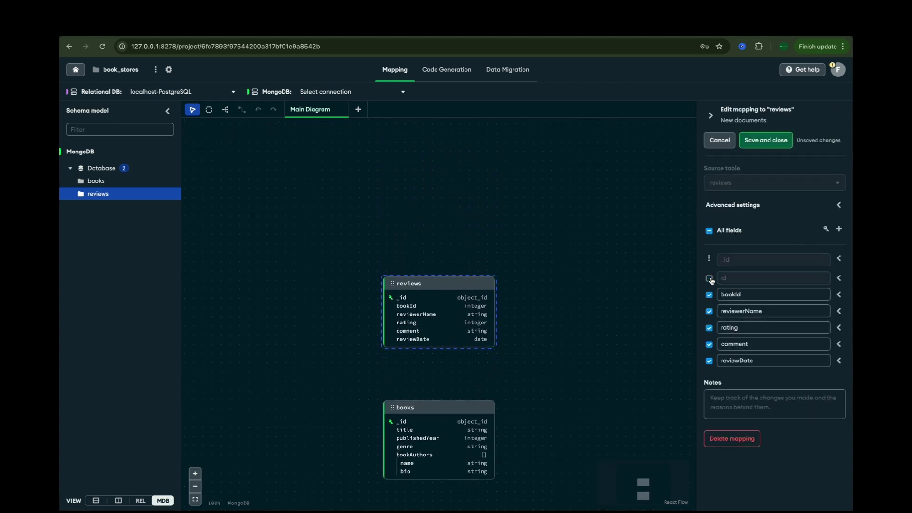
left_click(757, 145)
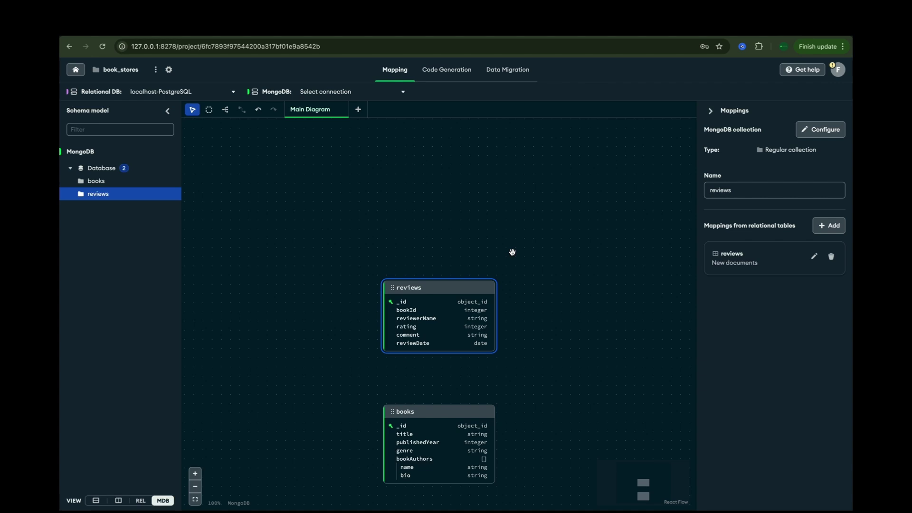
scroll(512, 252, "down", 1)
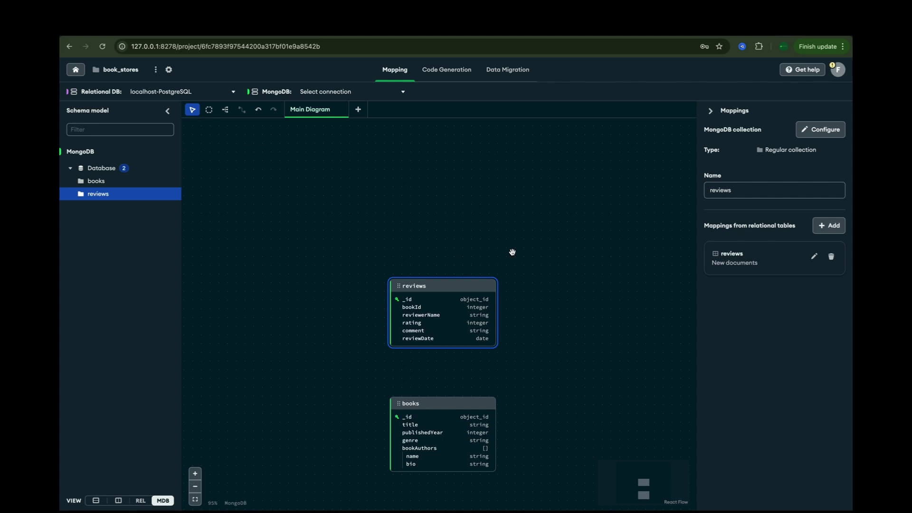
left_click(440, 70)
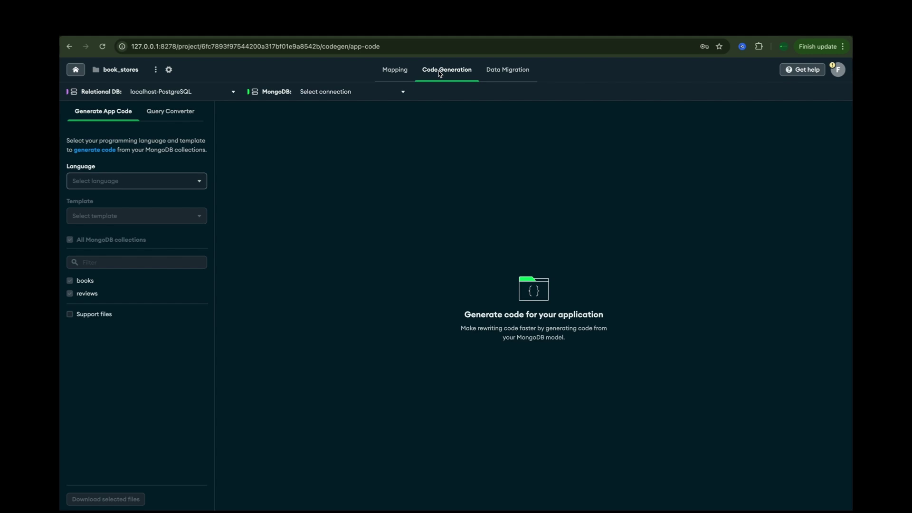
- Generate code with Language JavaScript and the Node template
left_click(138, 185)
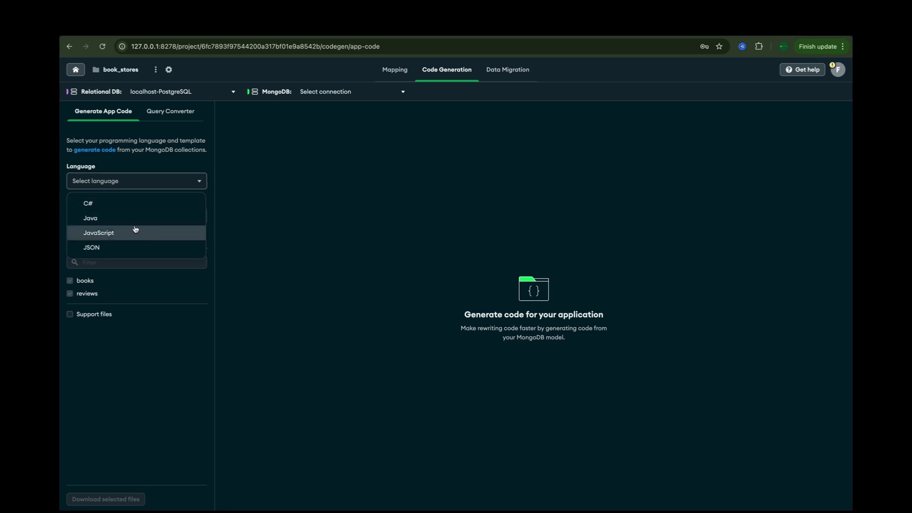
left_click(127, 234)
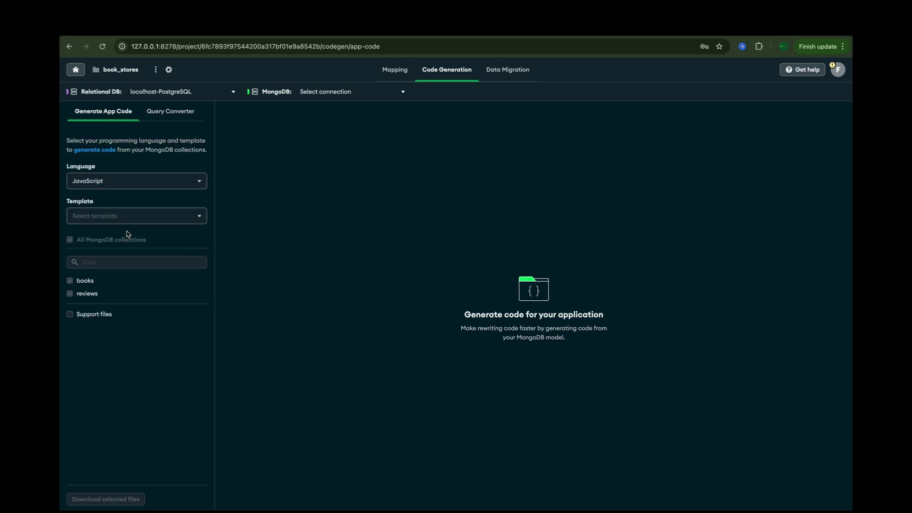
left_click(159, 217)
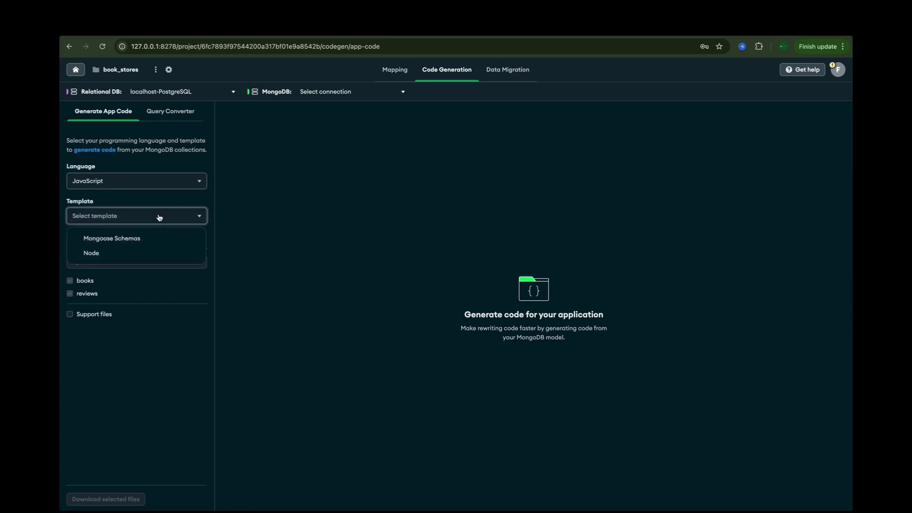
left_click(113, 256)
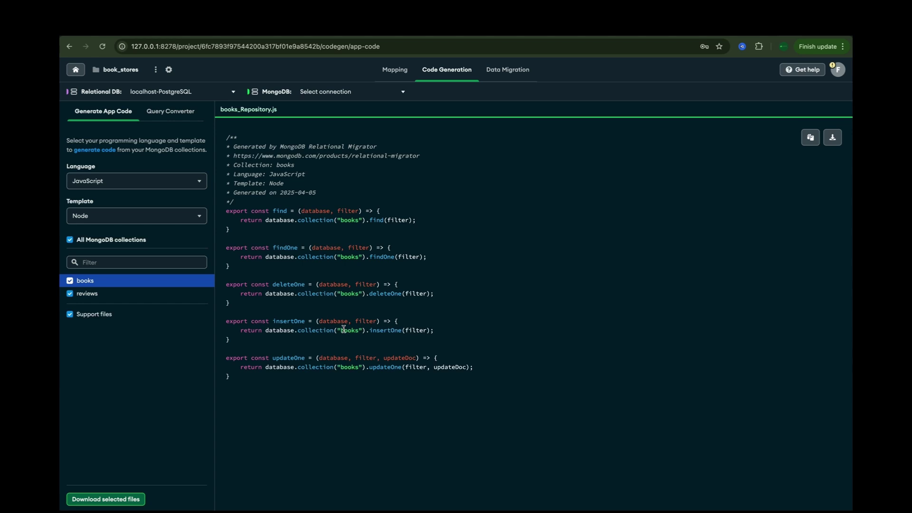
left_click(190, 181)
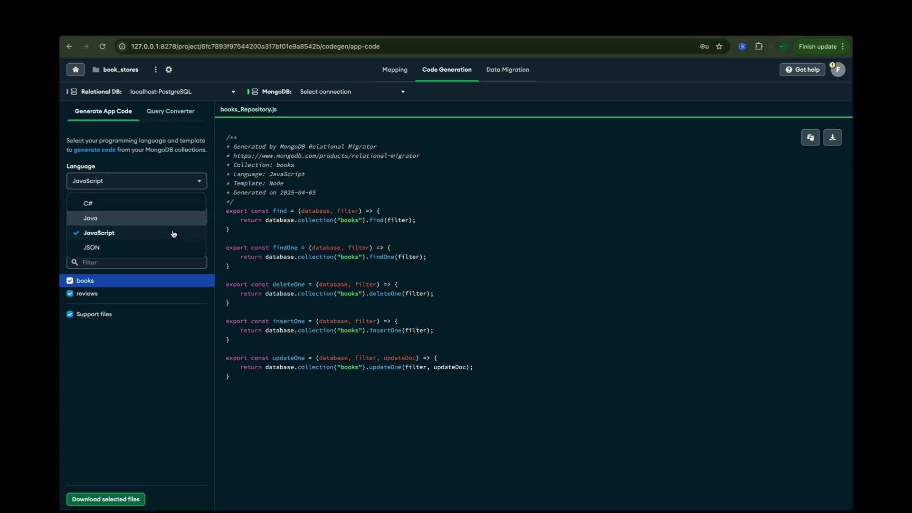
- Set Language to JSON with the JSON Schema (MongoDB) template, then go to Data Migration
left_click(172, 247)
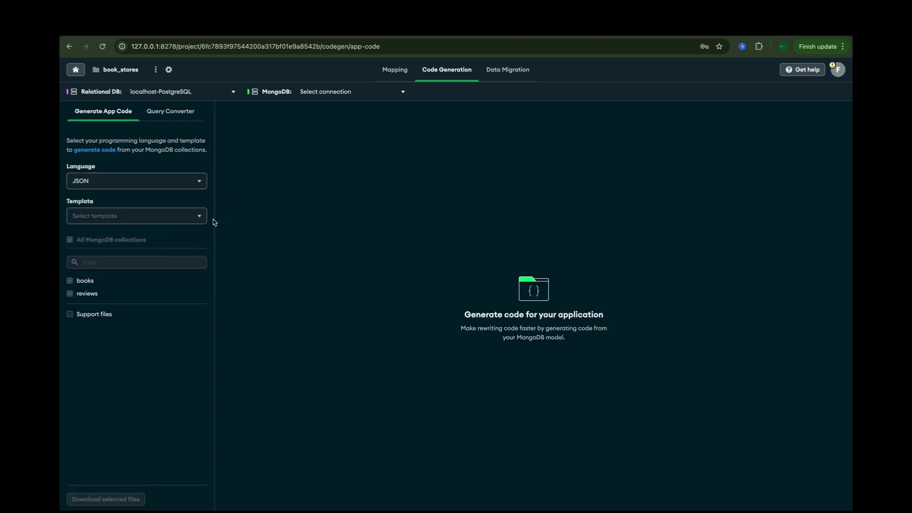
left_click(151, 217)
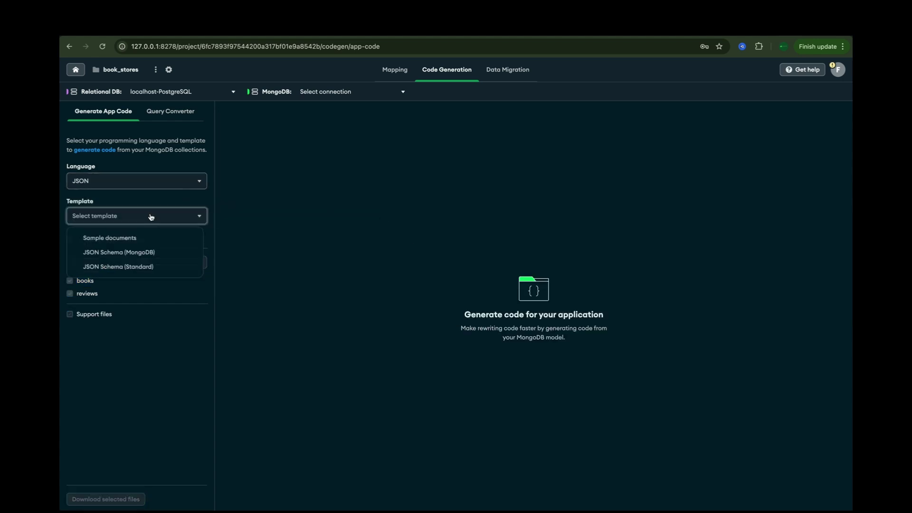
left_click(133, 238)
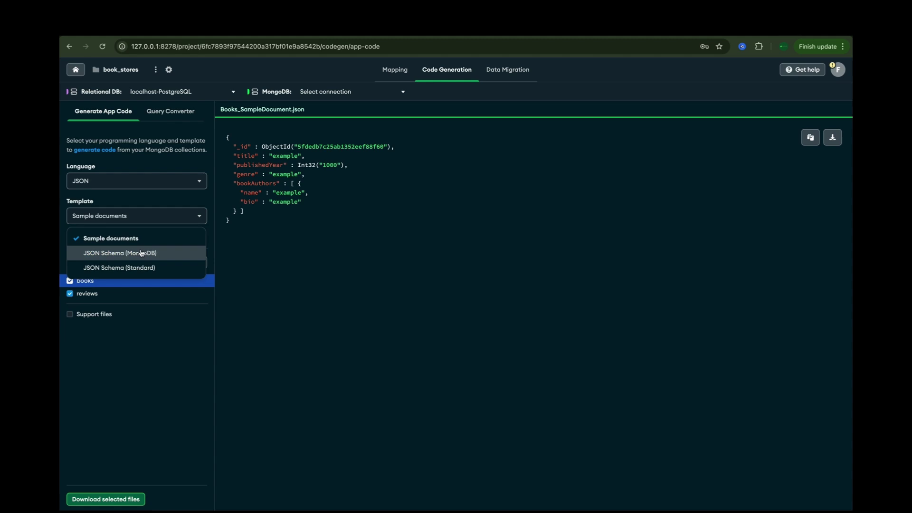
left_click(142, 253)
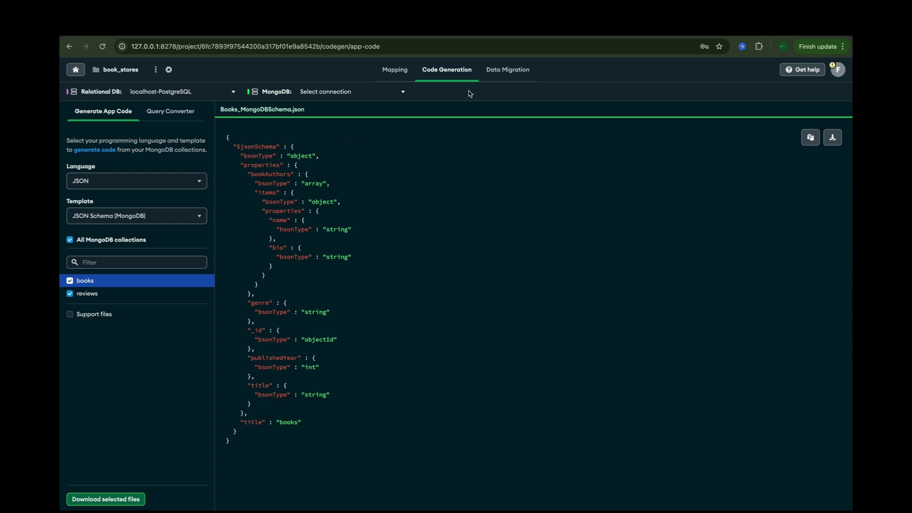
left_click(493, 74)
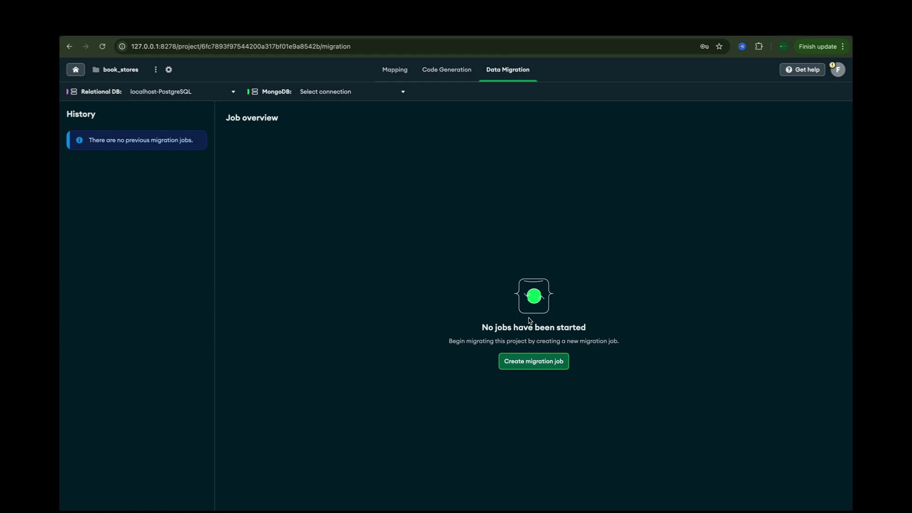
- Create a migration job and connect it to the localhost PostgreSQL source with the account password
left_click(528, 364)
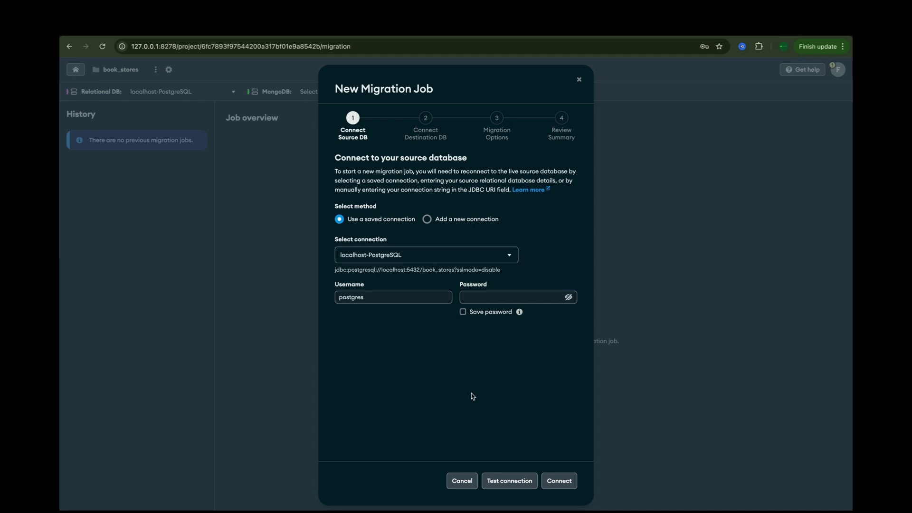
key("Tab")
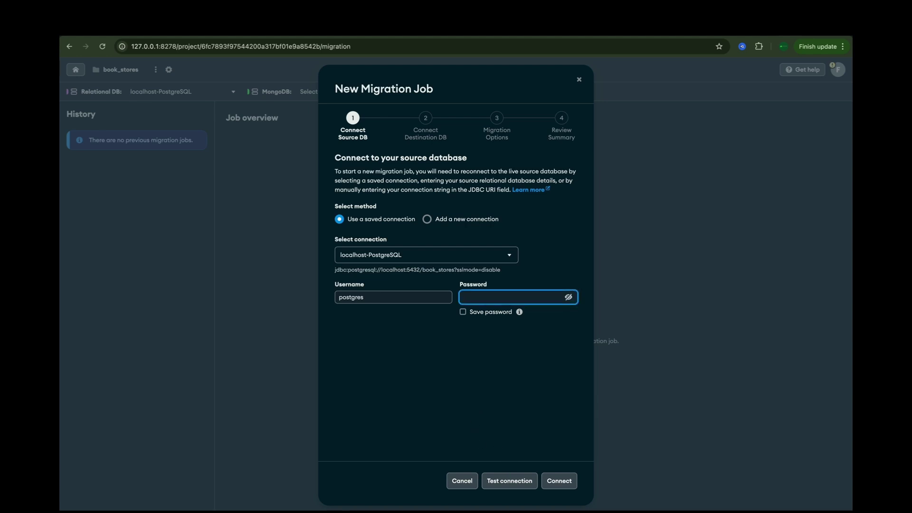
left_click(505, 481)
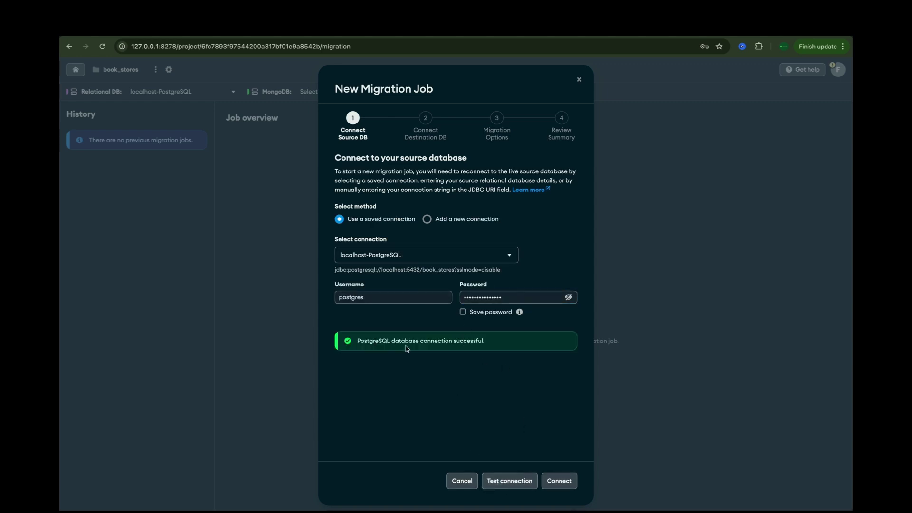
left_click(559, 481)
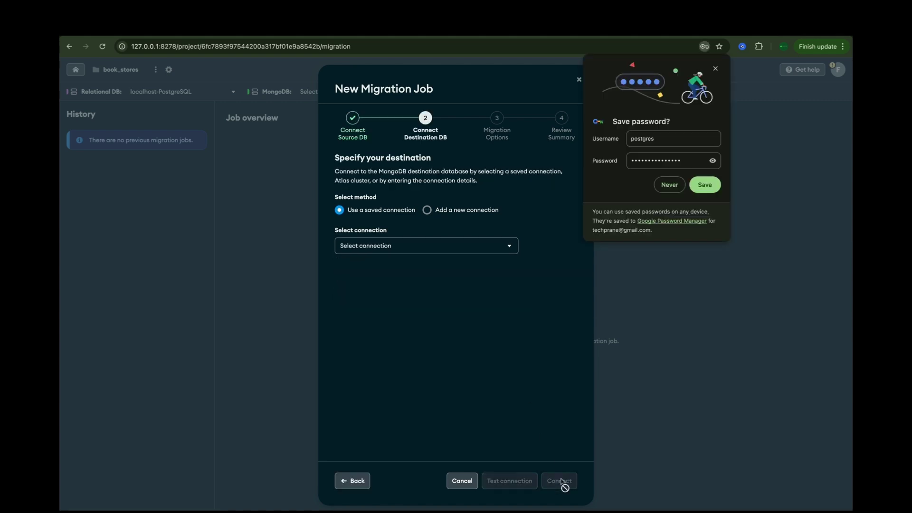
- Choose the saved MongoDB Demo cluster connection as the destination and test it
left_click(442, 212)
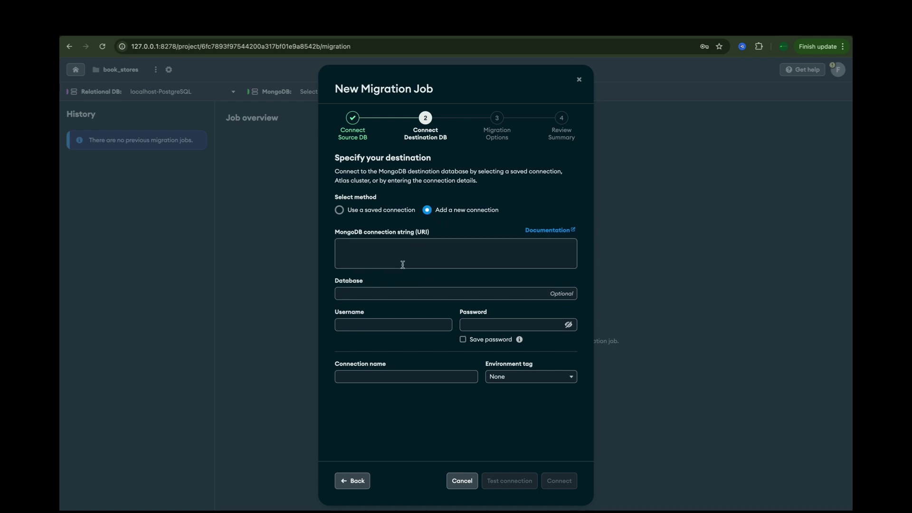
left_click(407, 212)
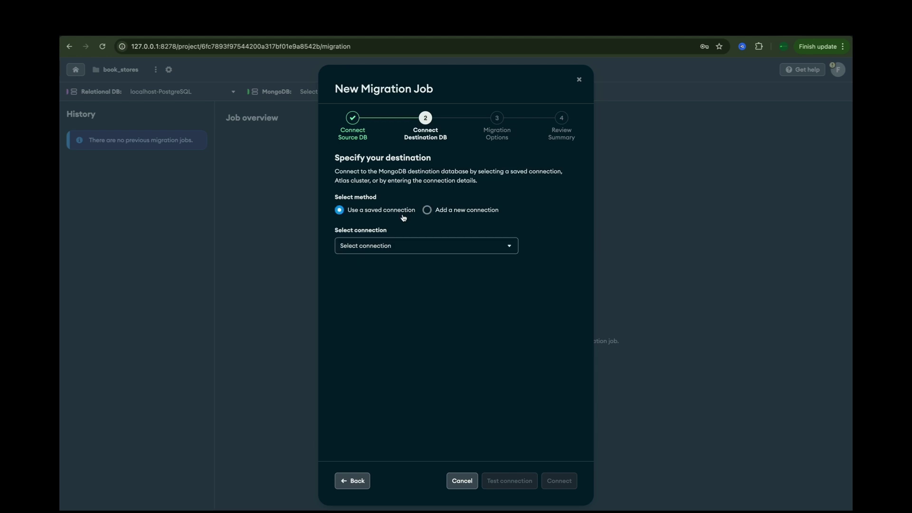
left_click(421, 245)
left_click(417, 287)
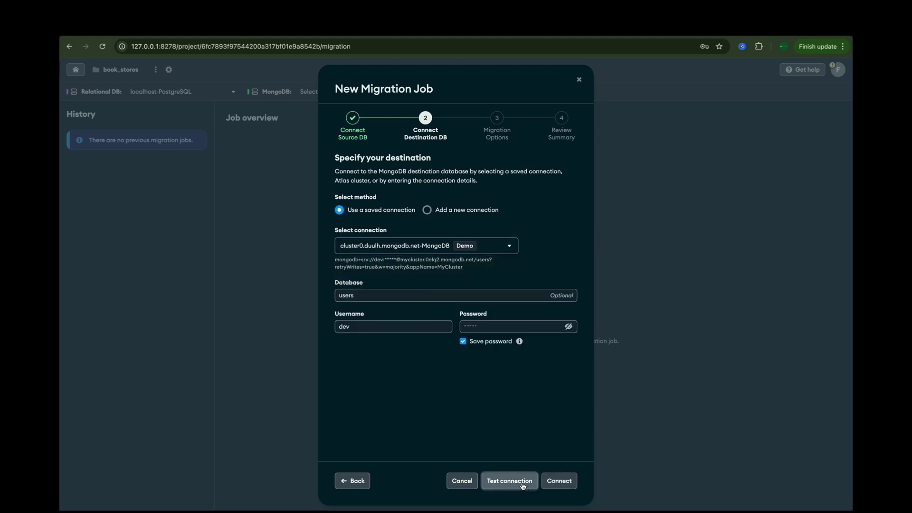
left_click(522, 480)
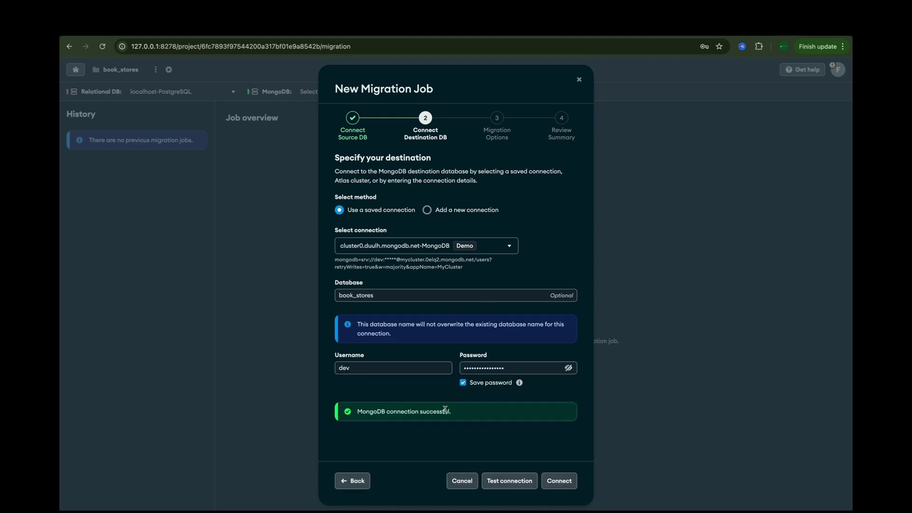
- Set the destination database to book_stores, enter the account password, and connect
left_click(352, 293)
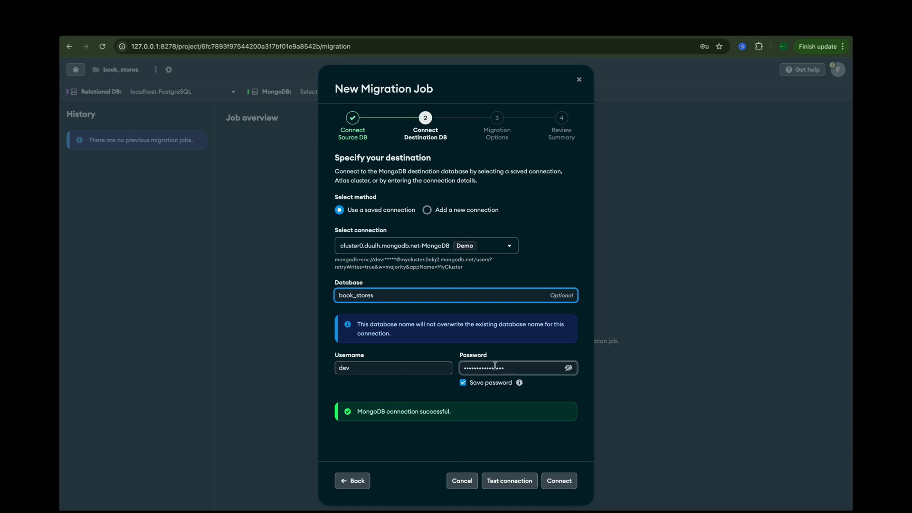
left_click(493, 448)
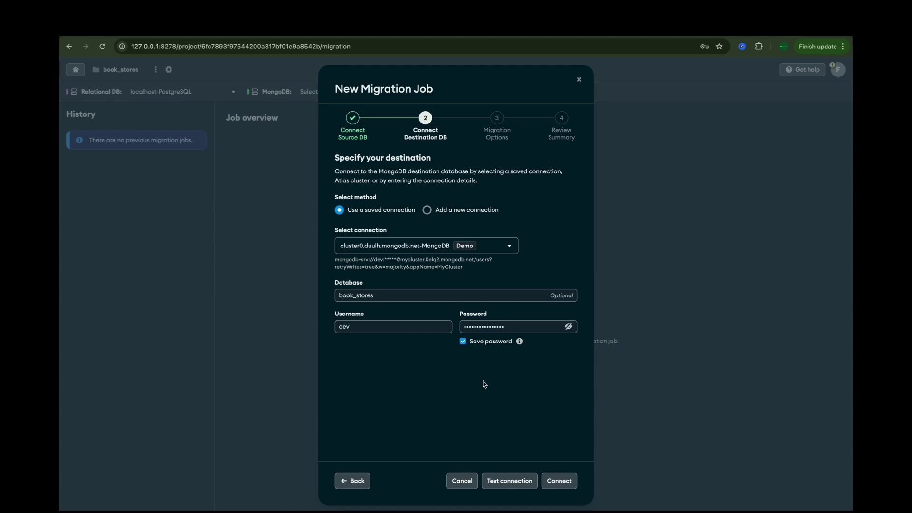
left_click(559, 483)
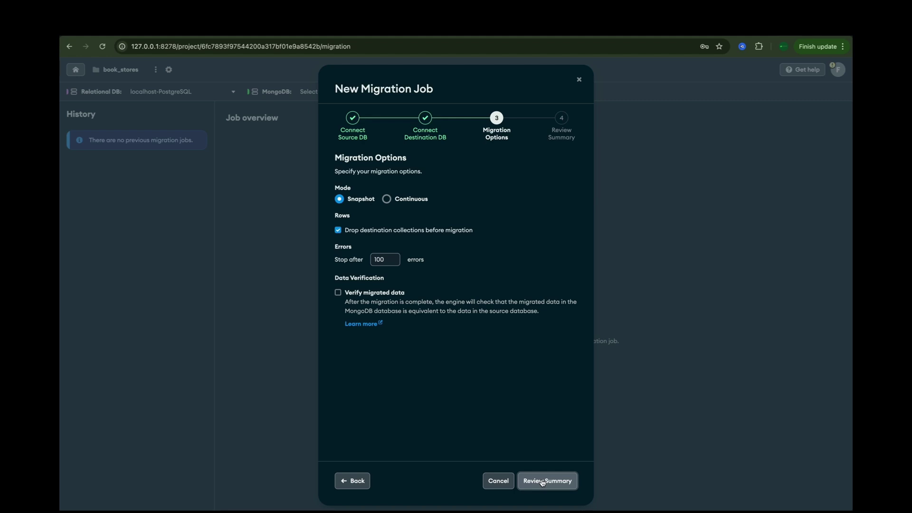
- Review the migration summary and start the snapshot job for the 4 tables
left_click(542, 481)
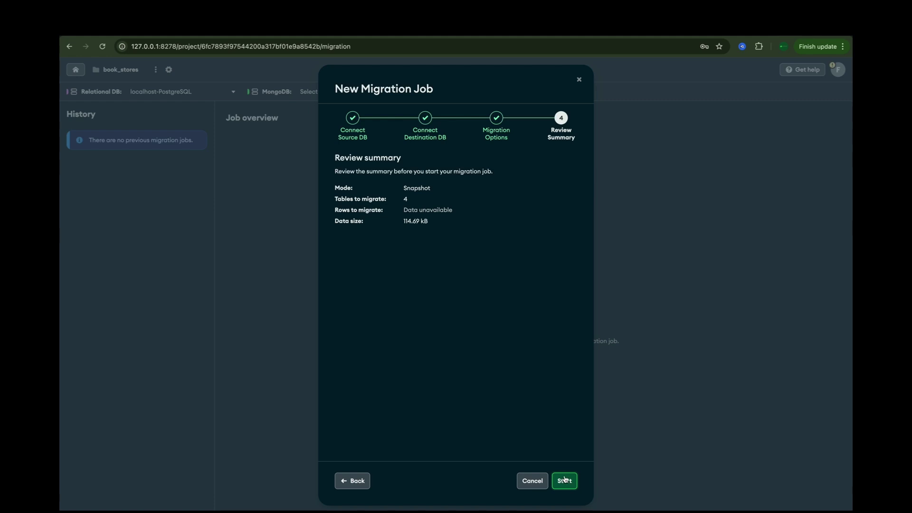
left_click(564, 479)
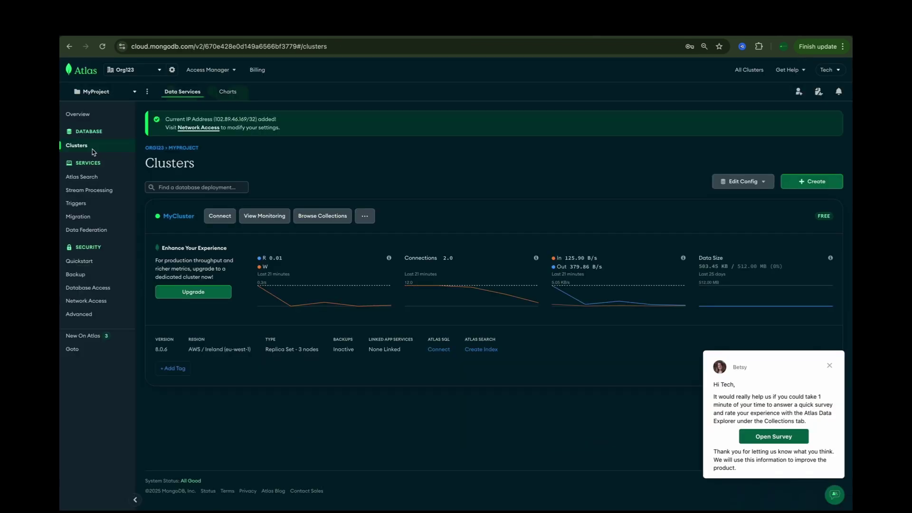
- Browse the book_stores books documents, expand a book's embedded bookAuthors, then view reviews
left_click(323, 216)
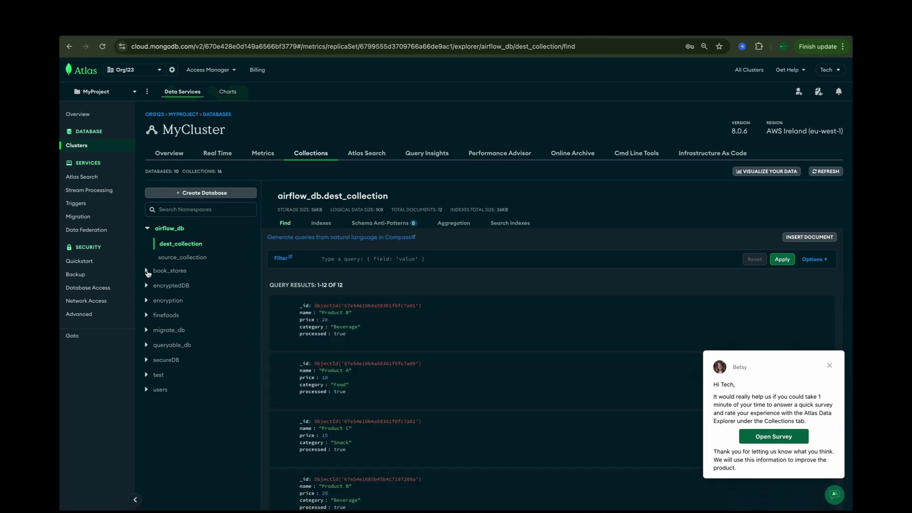
left_click(147, 271)
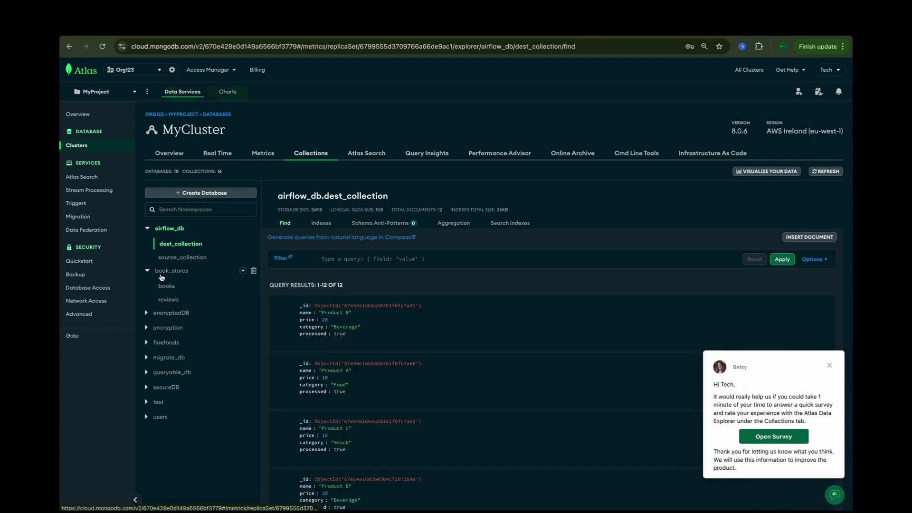
left_click(166, 286)
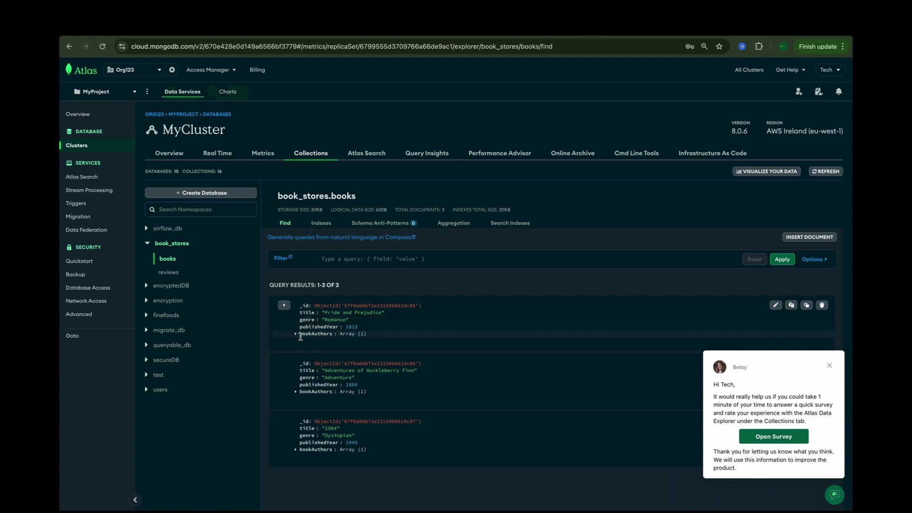
left_click(295, 334)
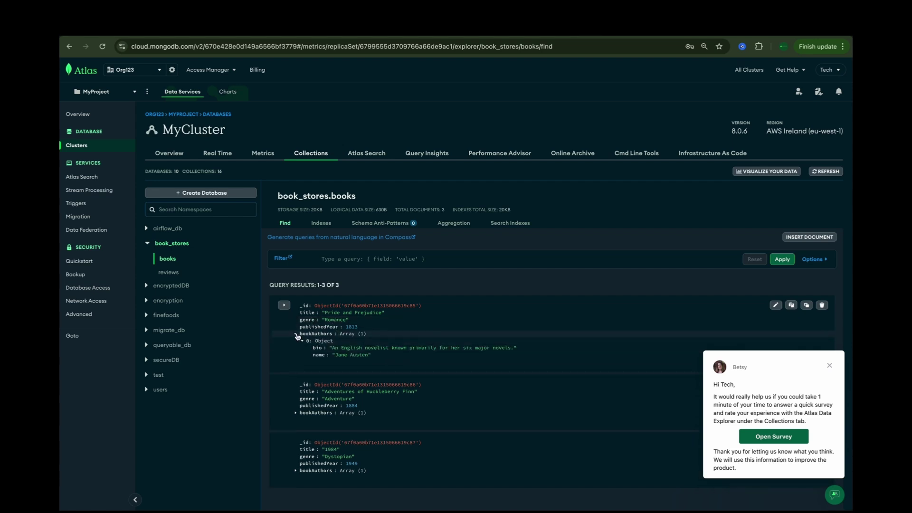
left_click(170, 273)
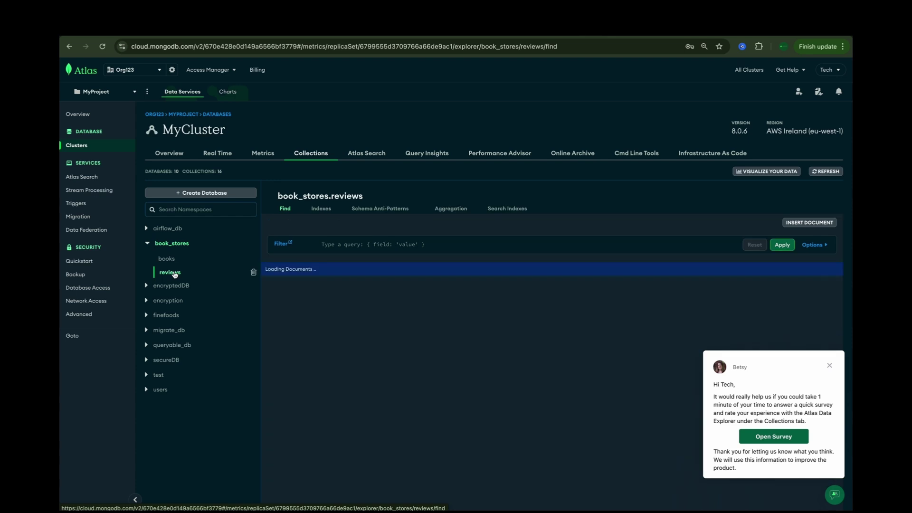